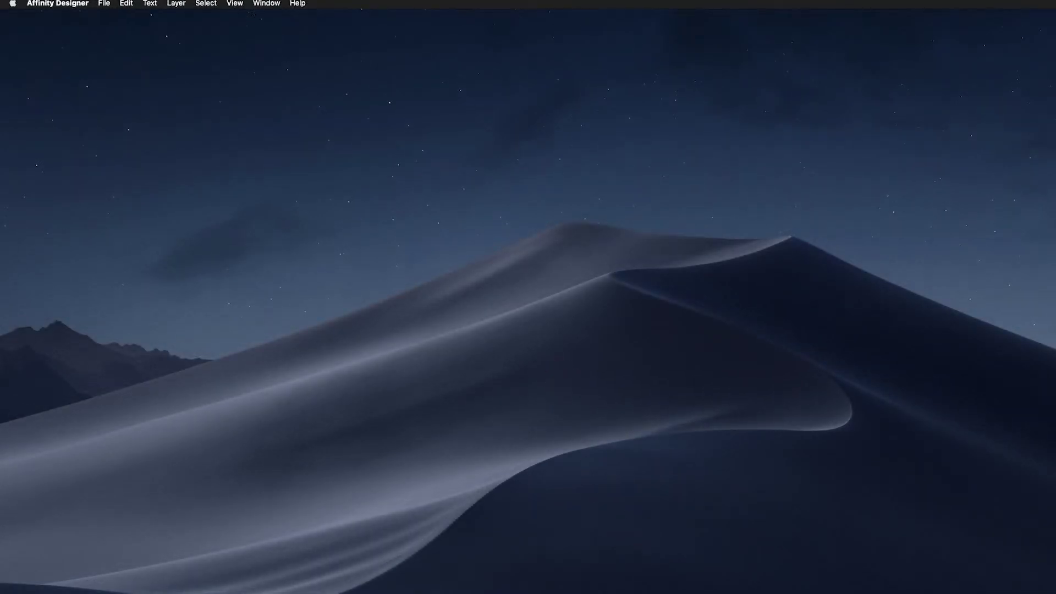
Create a new Print document with a 210 × 210 mm blank page
{"action": "left_click", "coordinate": [104, 4]}
{"action": "left_click", "coordinate": [107, 16]}
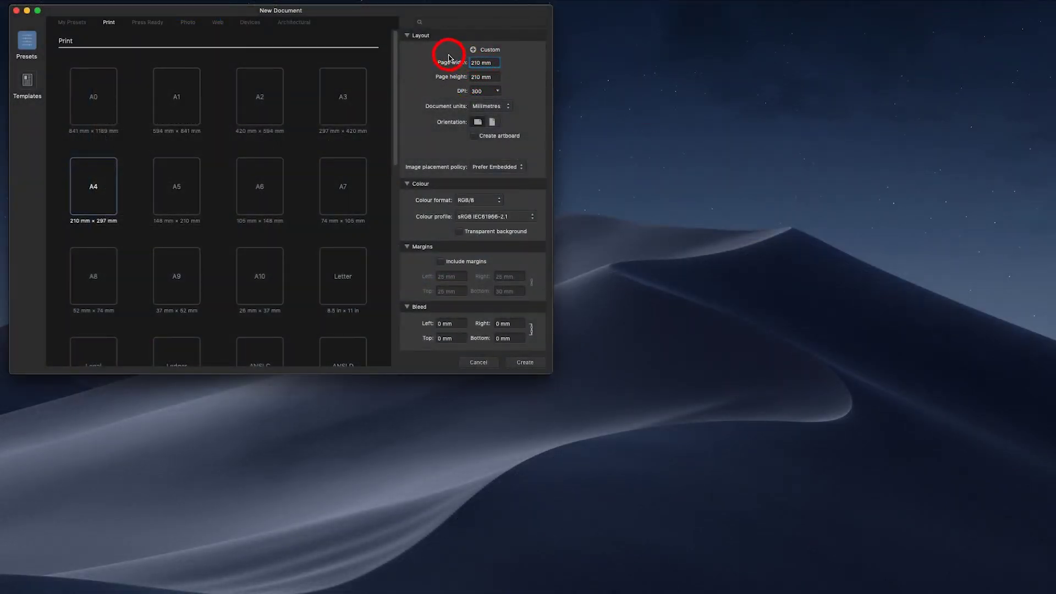
{"action": "left_click", "coordinate": [480, 63]}
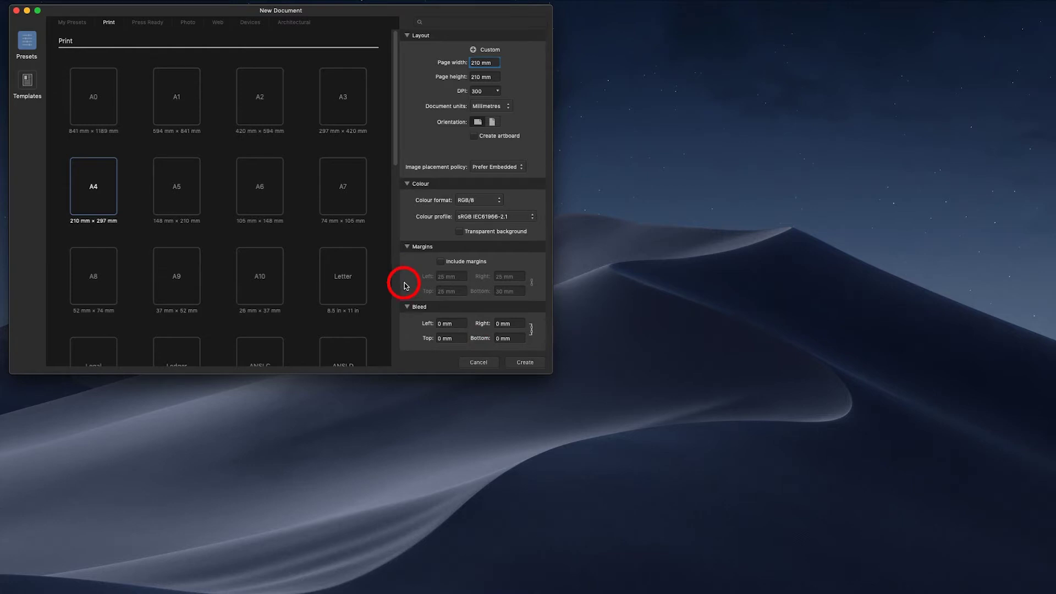
{"action": "left_click", "coordinate": [536, 364]}
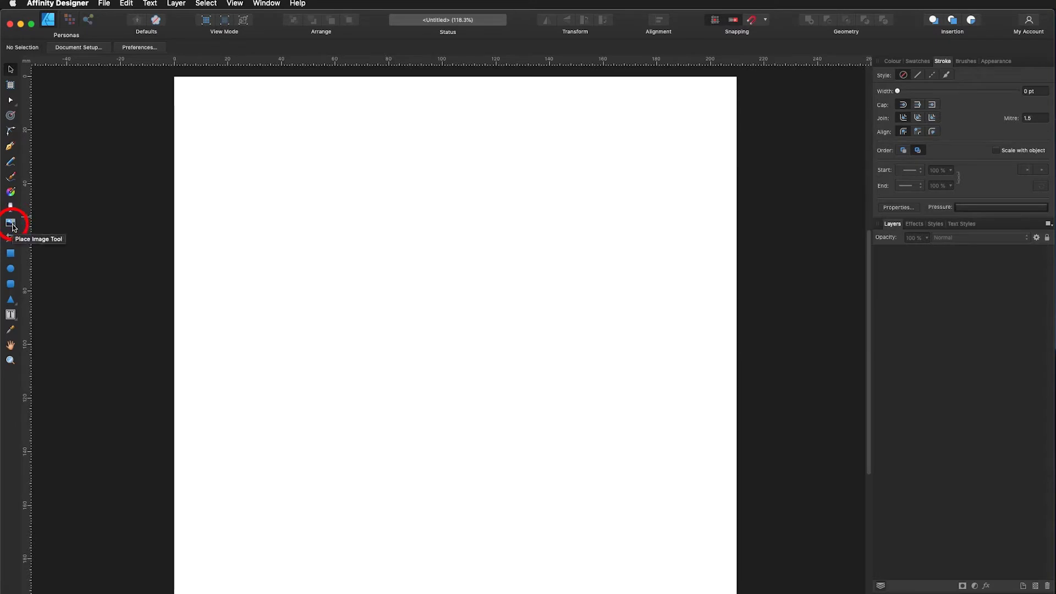
Place mimi-icons.jpg spanning the full page width, lock its layer, and deselect
{"action": "left_click", "coordinate": [104, 4]}
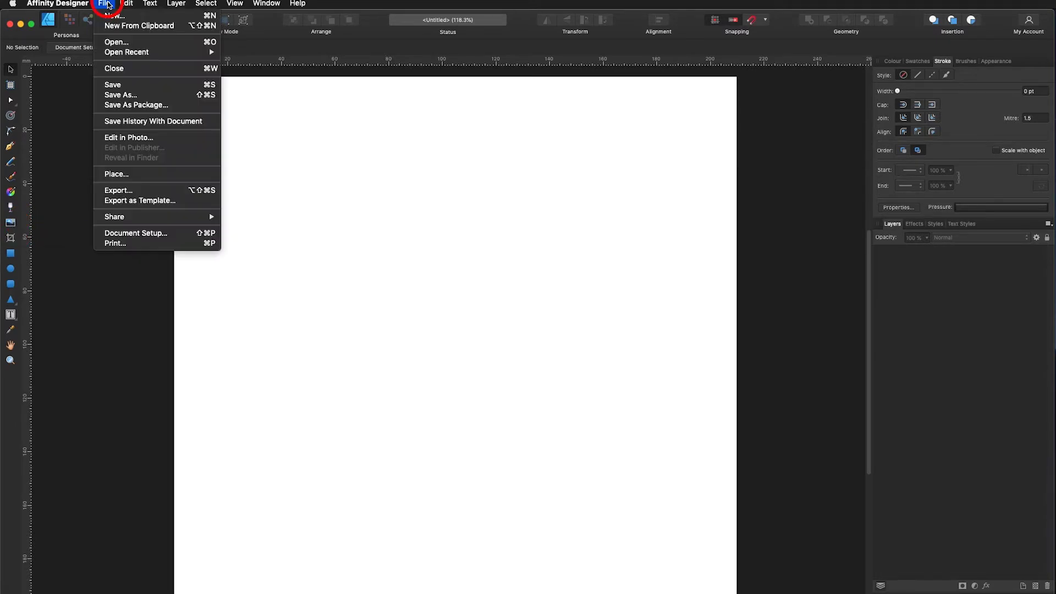
{"action": "left_click", "coordinate": [148, 173]}
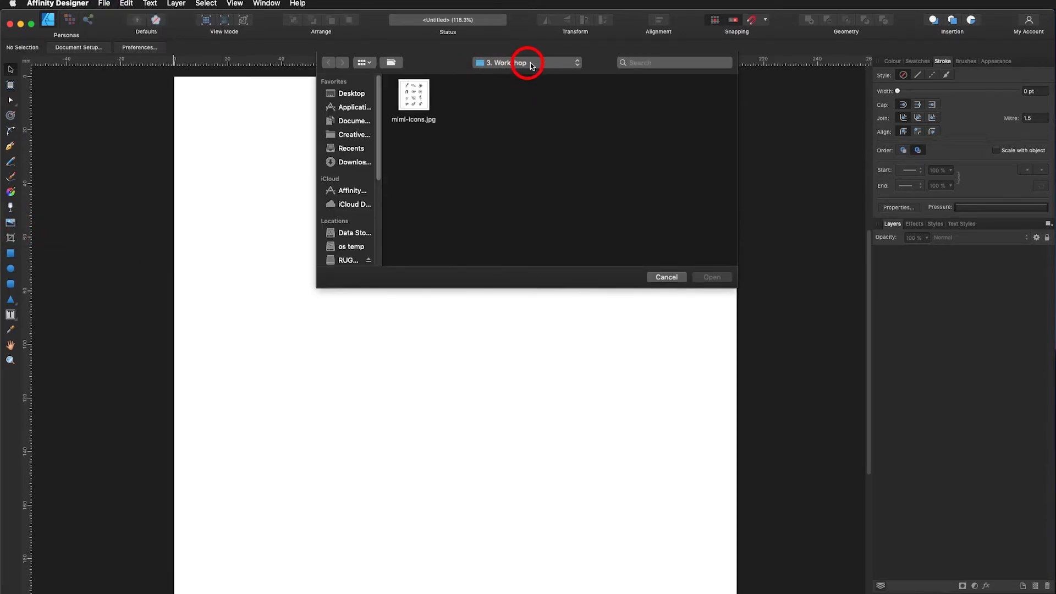
{"action": "left_click", "coordinate": [412, 93]}
{"action": "left_click", "coordinate": [707, 278]}
{"action": "left_click_drag", "start_coordinate": [187, 110], "coordinate": [721, 585]}
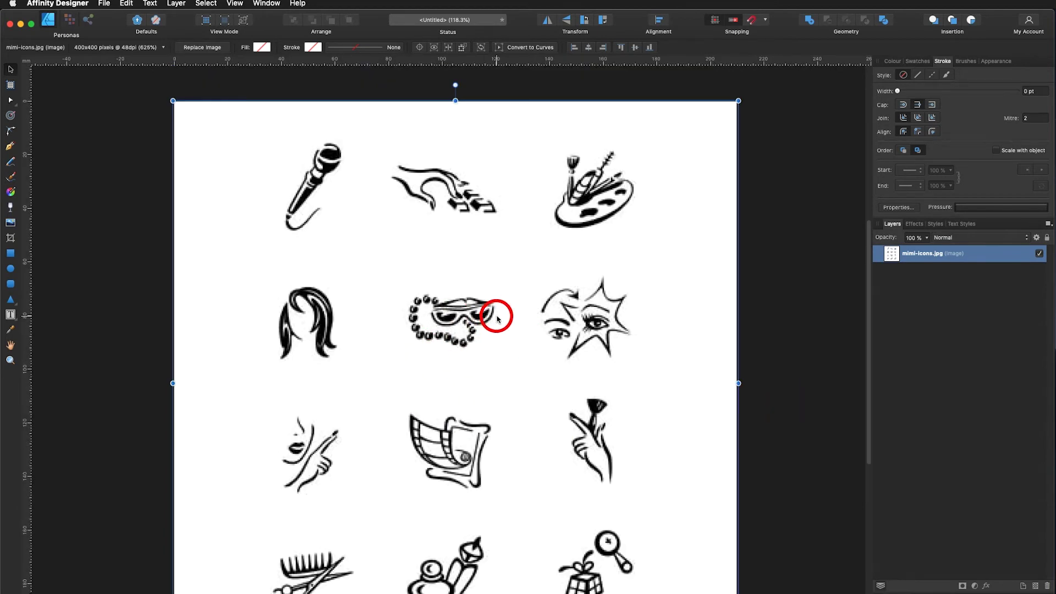
{"action": "left_click", "coordinate": [1048, 237]}
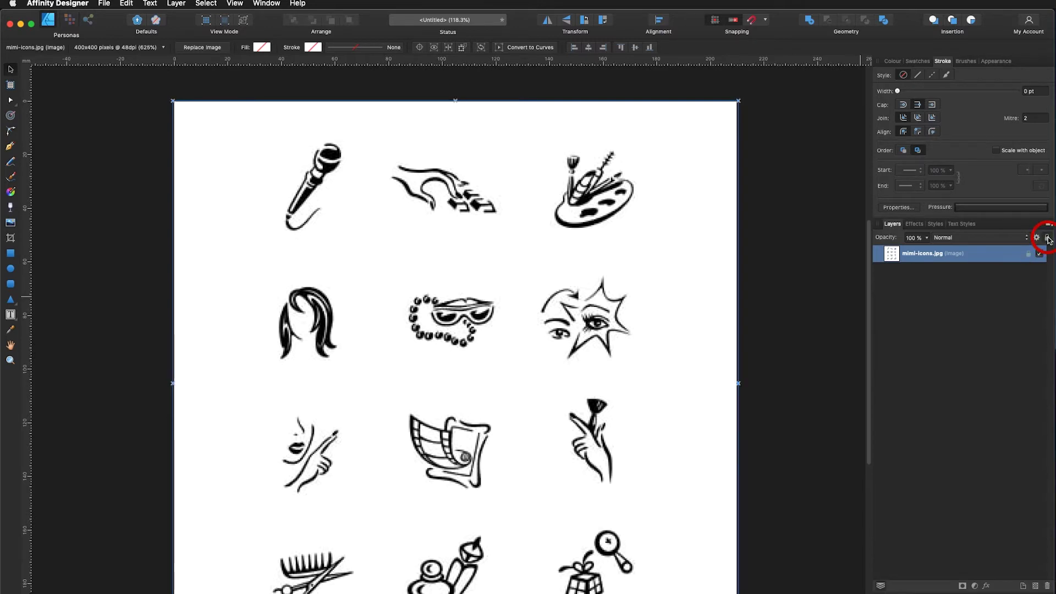
{"action": "left_click", "coordinate": [676, 288]}
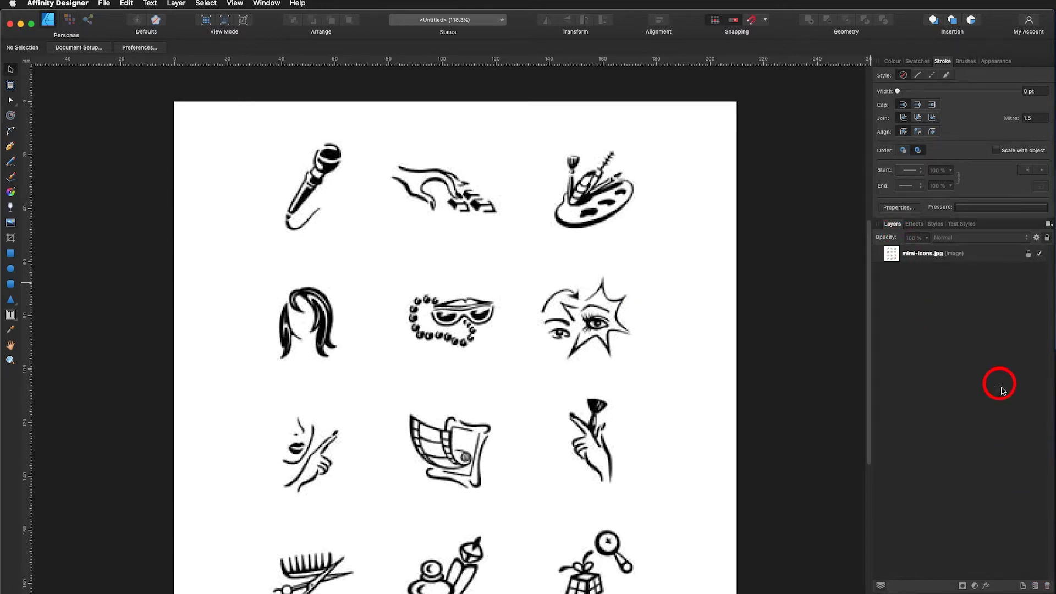
Add a new layer above the image and name it 'Icons'
{"action": "left_click", "coordinate": [1024, 586]}
{"action": "double_click", "coordinate": [913, 253]}
{"action": "type", "text": "Icons"}
{"action": "key", "text": "Return"}
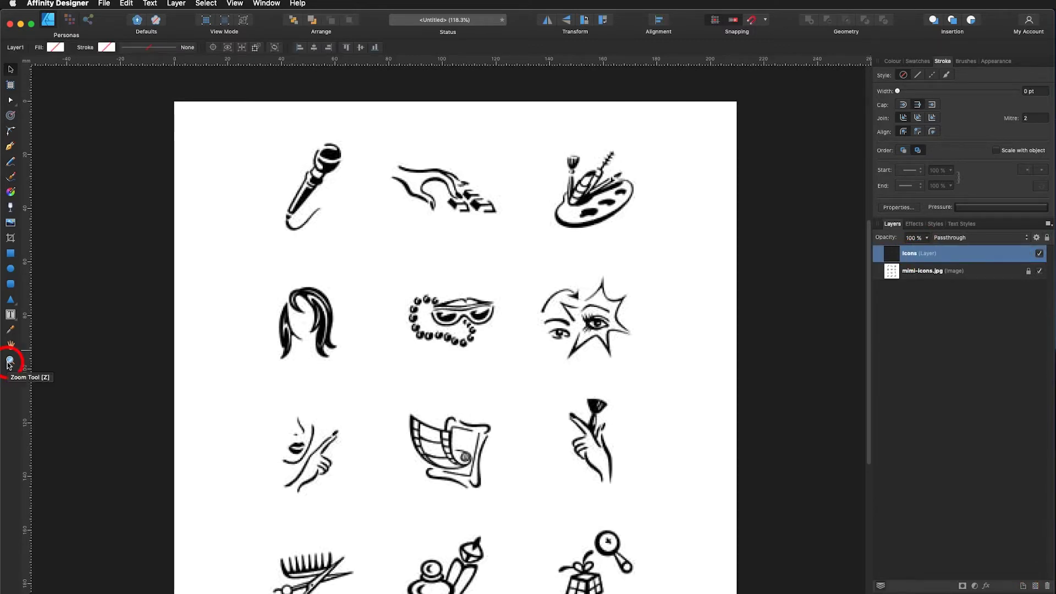
Zoom in on the microphone icon with the Zoom Tool
{"action": "left_click", "coordinate": [10, 361]}
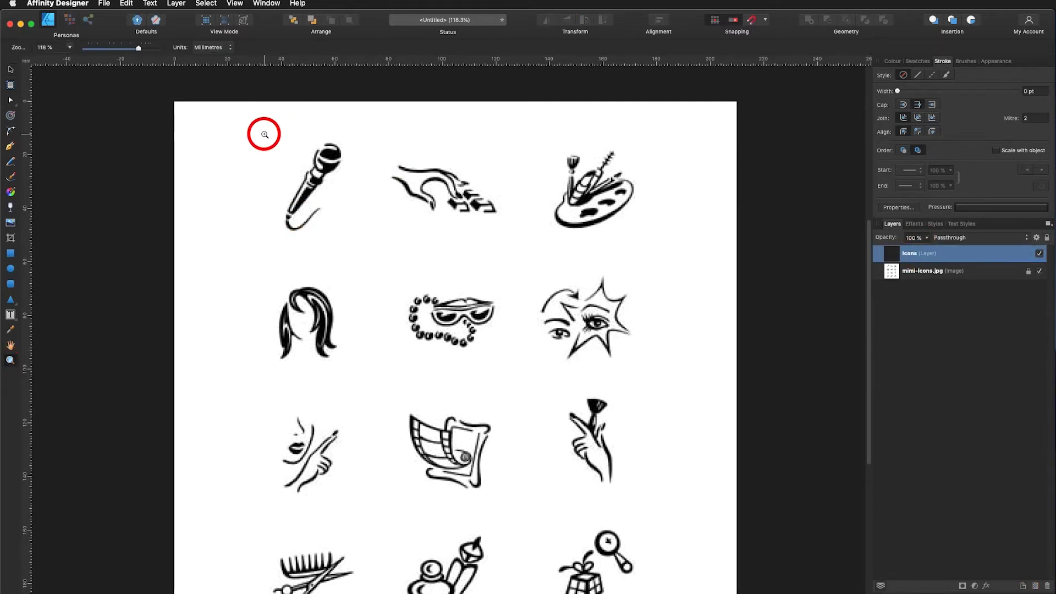
{"action": "left_click_drag", "start_coordinate": [264, 134], "coordinate": [716, 518]}
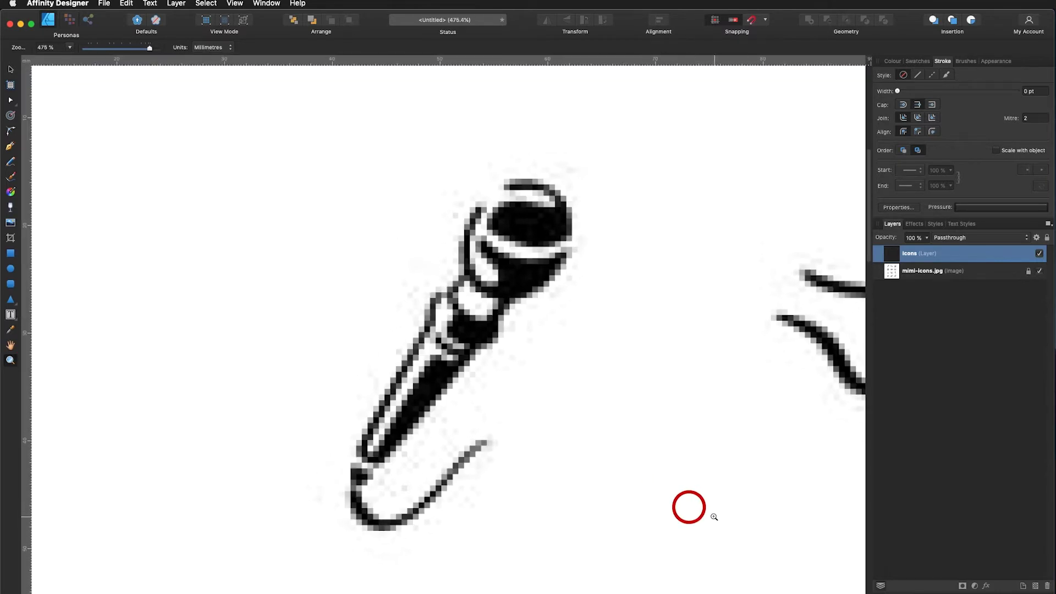
{"action": "scroll", "coordinate": [708, 441], "scroll_direction": "right", "scroll_amount": 3}
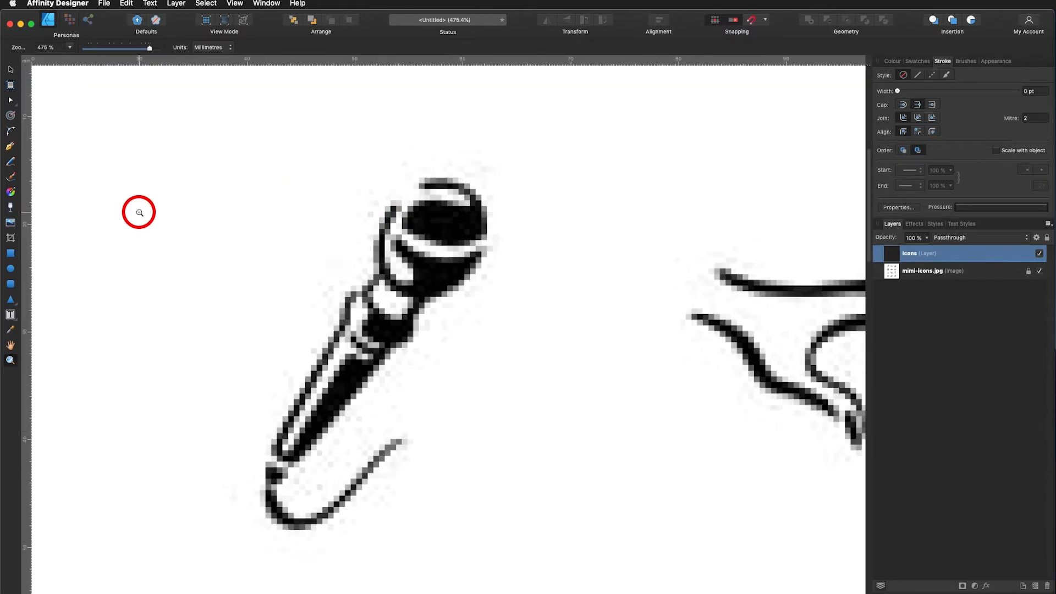
Pick the Pen tool and set its stroke colour to red, starting from black
{"action": "left_click", "coordinate": [10, 147]}
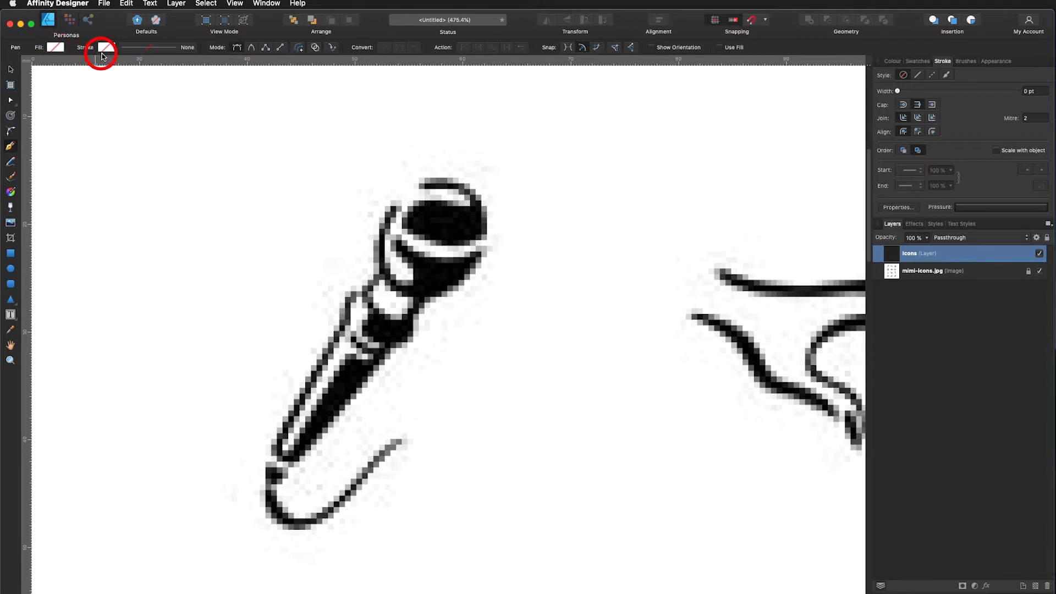
{"action": "left_click", "coordinate": [107, 49]}
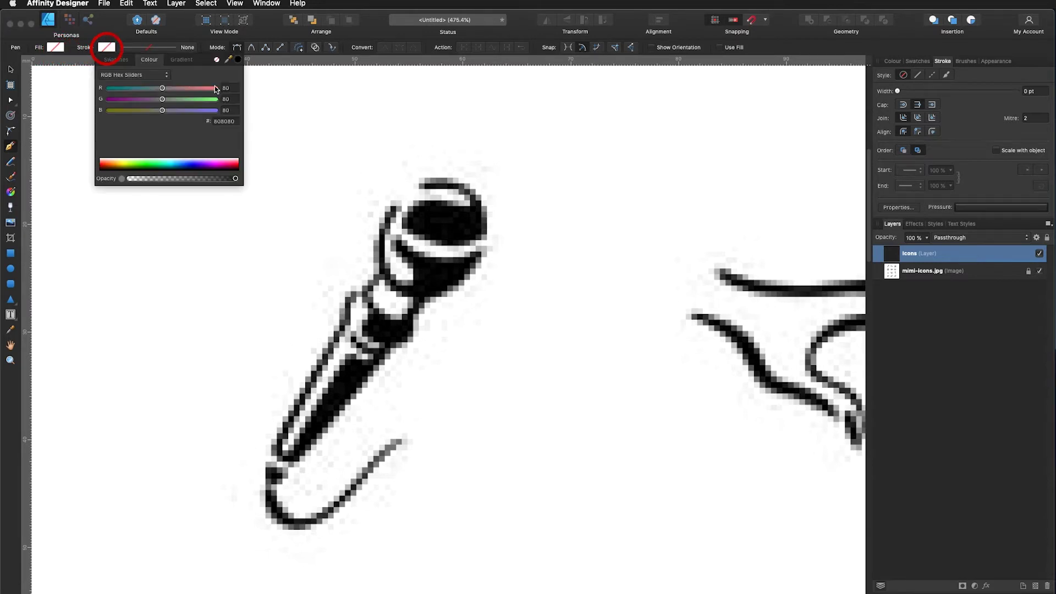
{"action": "left_click", "coordinate": [239, 60]}
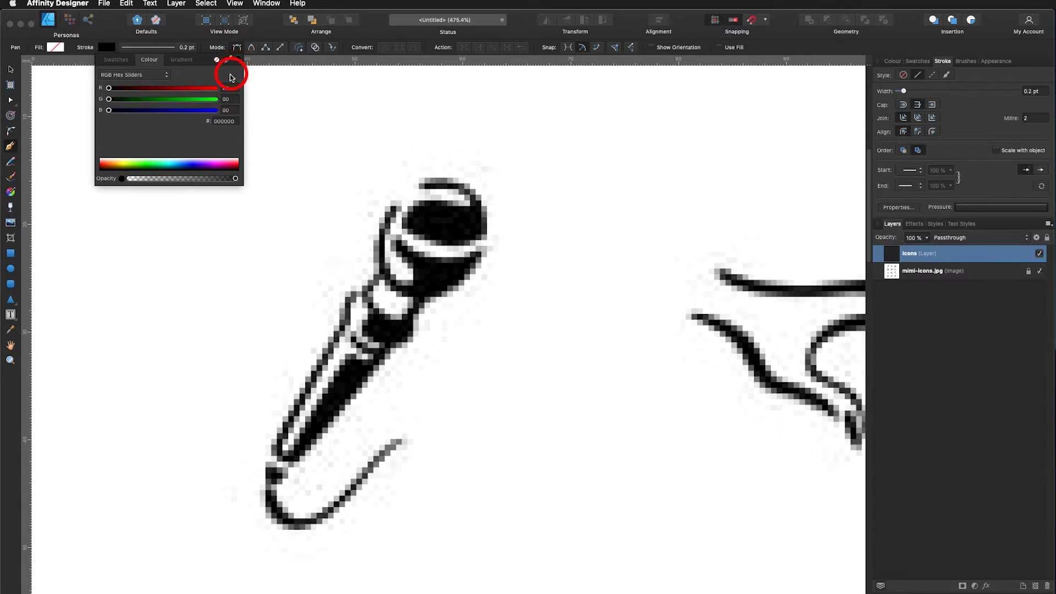
{"action": "left_click_drag", "start_coordinate": [205, 88], "coordinate": [215, 87]}
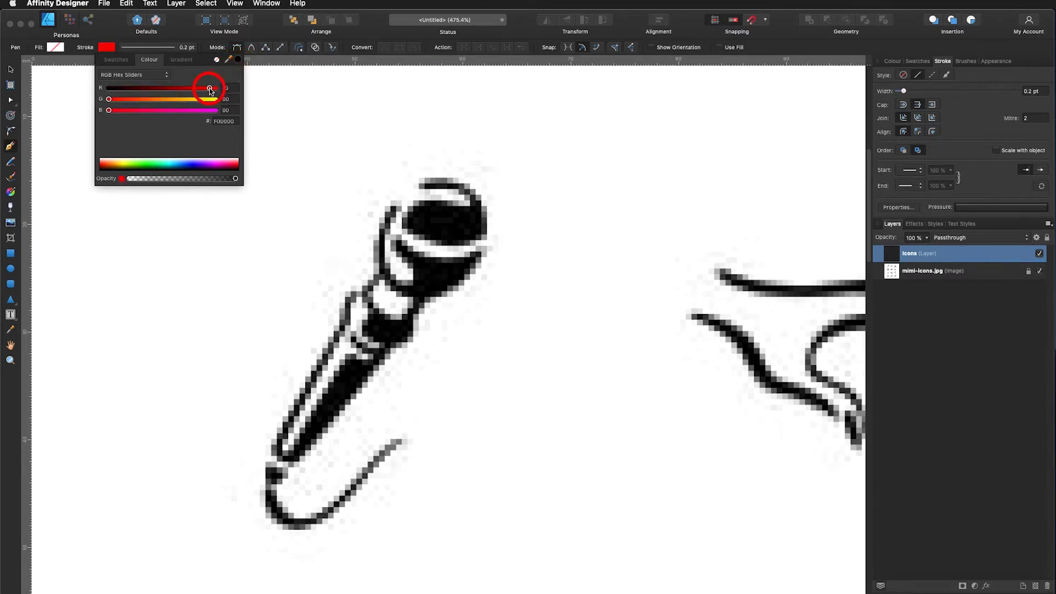
{"action": "left_click_drag", "start_coordinate": [213, 88], "coordinate": [213, 88]}
{"action": "left_click", "coordinate": [108, 48]}
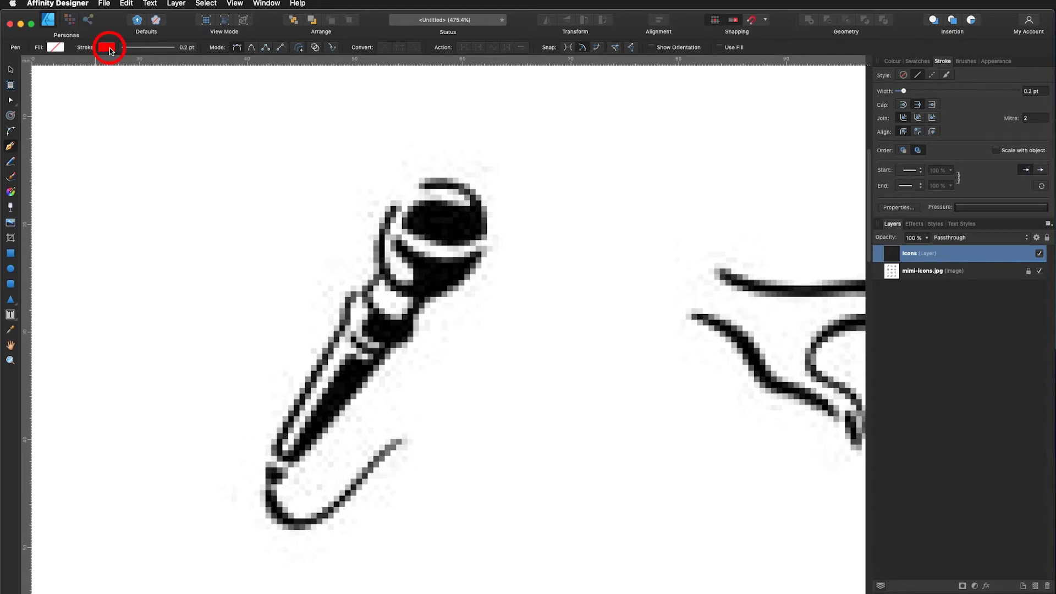
{"action": "left_click", "coordinate": [11, 148]}
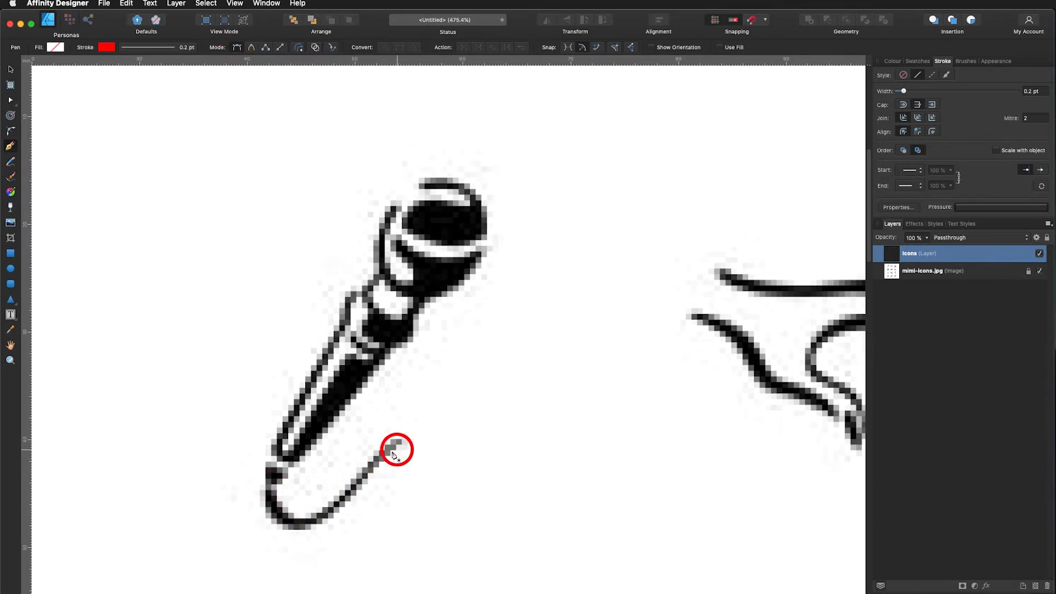
Trace the microphone cable with a curved pen path and thin its stroke to 0.1 pt
{"action": "left_click", "coordinate": [270, 484]}
{"action": "left_click", "coordinate": [288, 520]}
{"action": "left_click", "coordinate": [312, 530]}
{"action": "mouse_move", "coordinate": [310, 533]}
{"action": "left_mouse_down"}
{"action": "mouse_move", "coordinate": [396, 515]}
{"action": "mouse_move", "coordinate": [316, 532]}
{"action": "mouse_move", "coordinate": [523, 573]}
{"action": "mouse_move", "coordinate": [315, 537]}
{"action": "left_mouse_up"}
{"action": "left_click", "coordinate": [357, 484]}
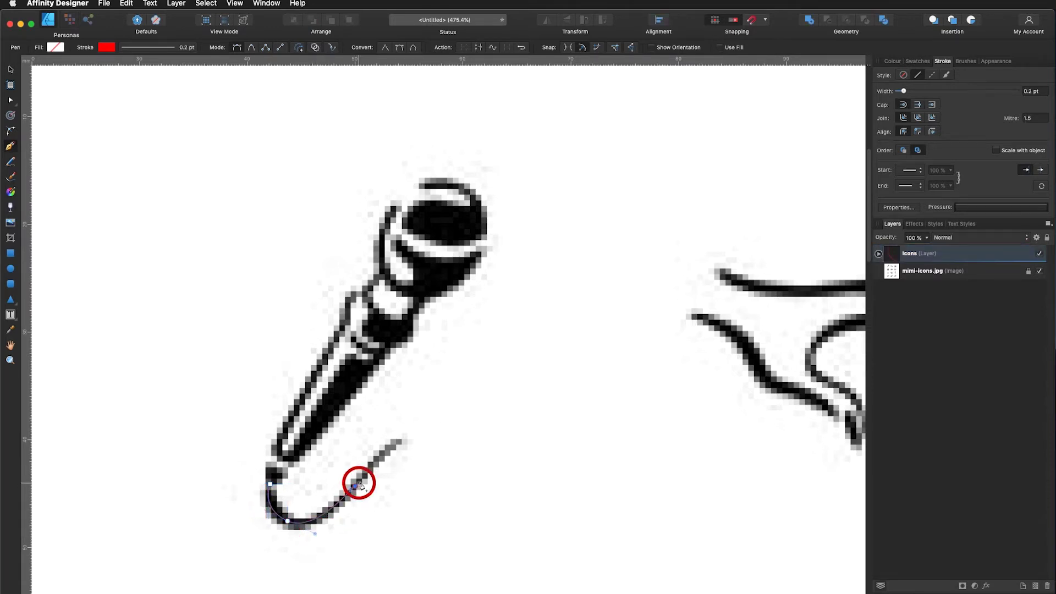
{"action": "left_click", "coordinate": [398, 442]}
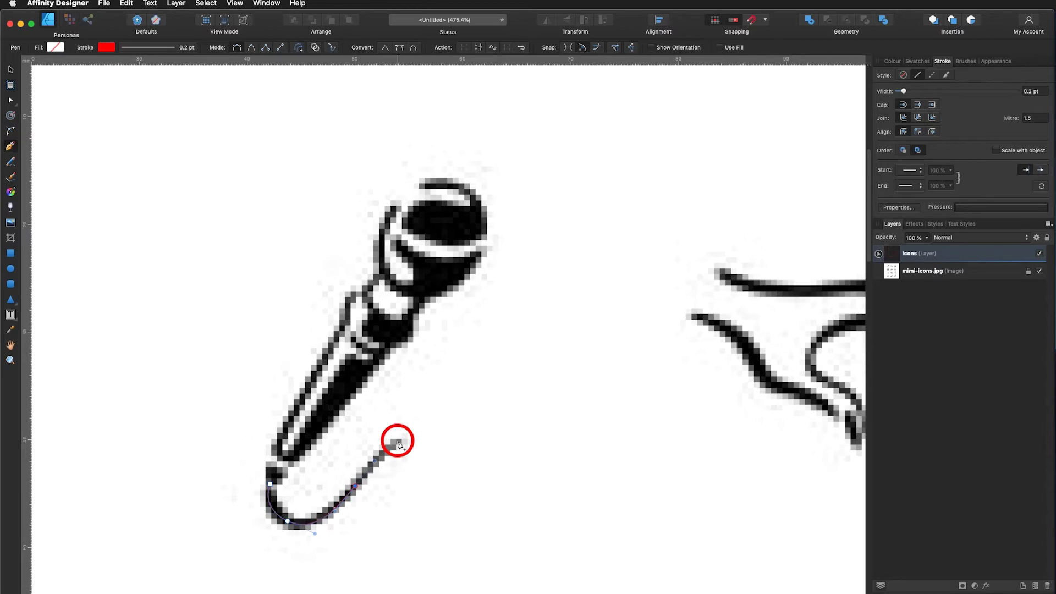
{"action": "left_click_drag", "start_coordinate": [903, 91], "coordinate": [900, 90]}
Adjust the cable stroke's width, ending at 3.5 pt in the stroke options
{"action": "left_click_drag", "start_coordinate": [902, 91], "coordinate": [919, 91]}
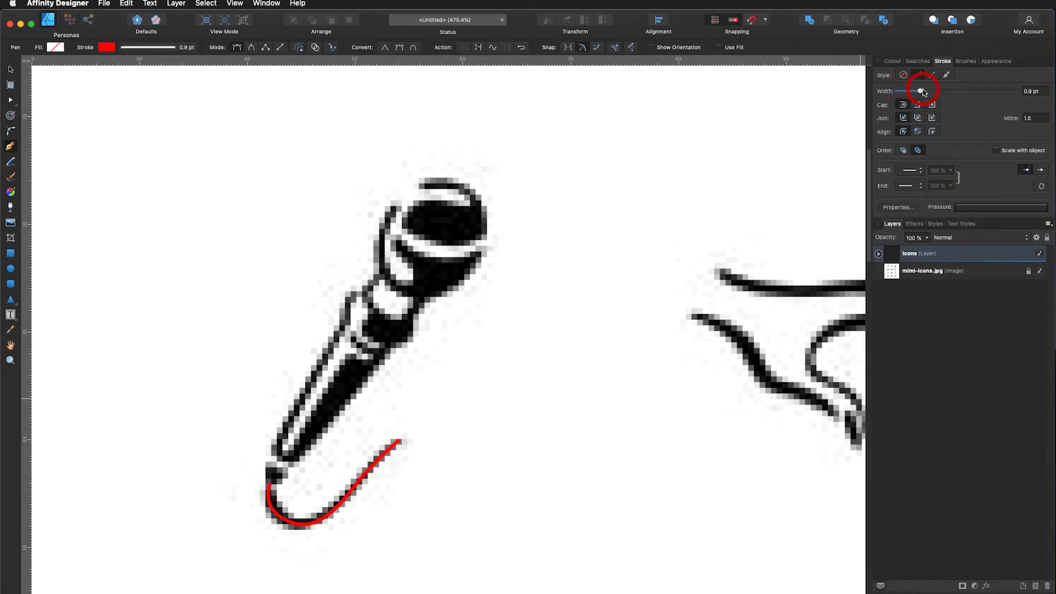
{"action": "left_click", "coordinate": [124, 47]}
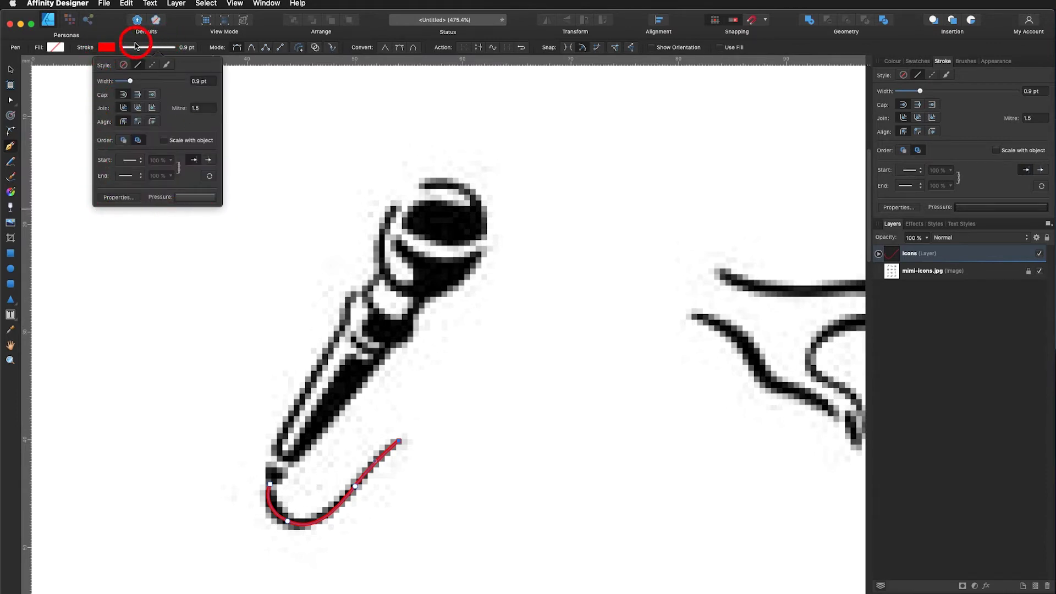
{"action": "left_click_drag", "start_coordinate": [920, 90], "coordinate": [924, 91]}
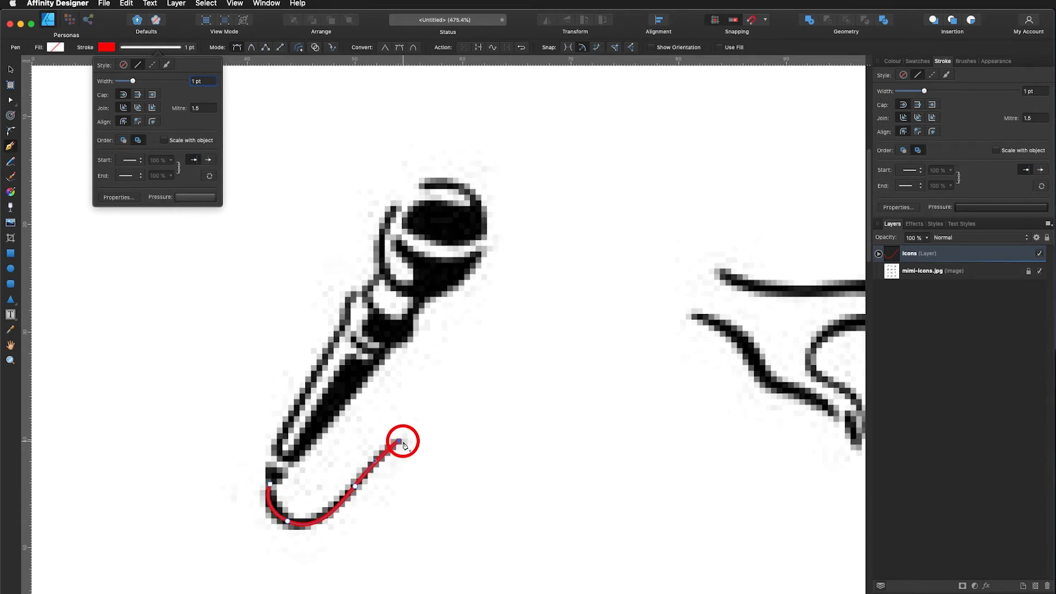
{"action": "key", "text": "bracketleft"}
{"action": "left_click", "coordinate": [192, 198]}
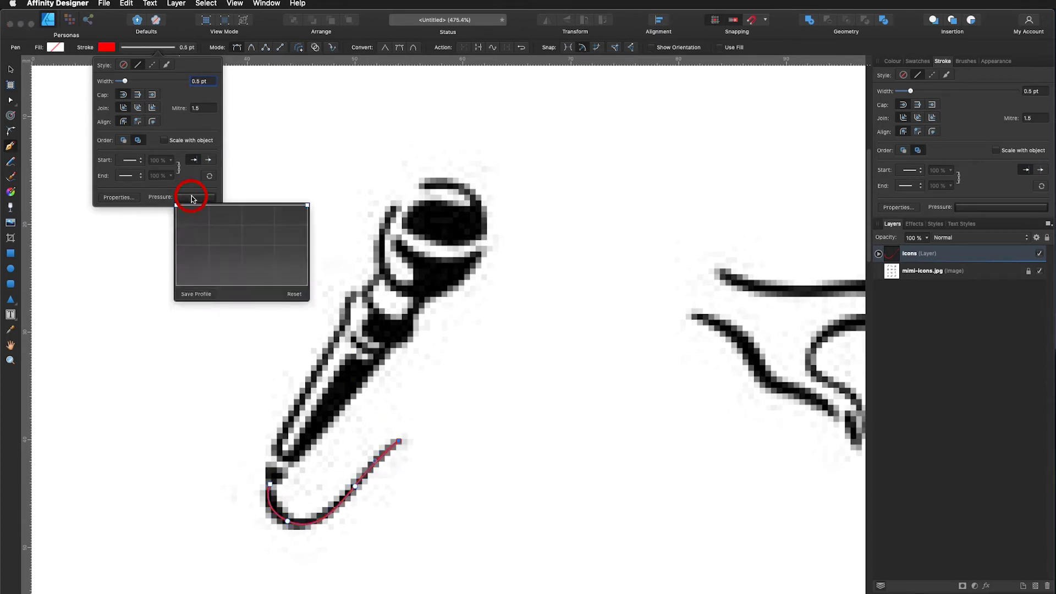
{"action": "mouse_move", "coordinate": [176, 205]}
{"action": "left_mouse_down"}
{"action": "mouse_move", "coordinate": [182, 283]}
{"action": "mouse_move", "coordinate": [184, 208]}
{"action": "left_mouse_up"}
{"action": "left_click_drag", "start_coordinate": [125, 81], "coordinate": [137, 81]}
Reshape the pressure curve so the stroke thins and tapers toward its end
{"action": "left_click", "coordinate": [193, 198]}
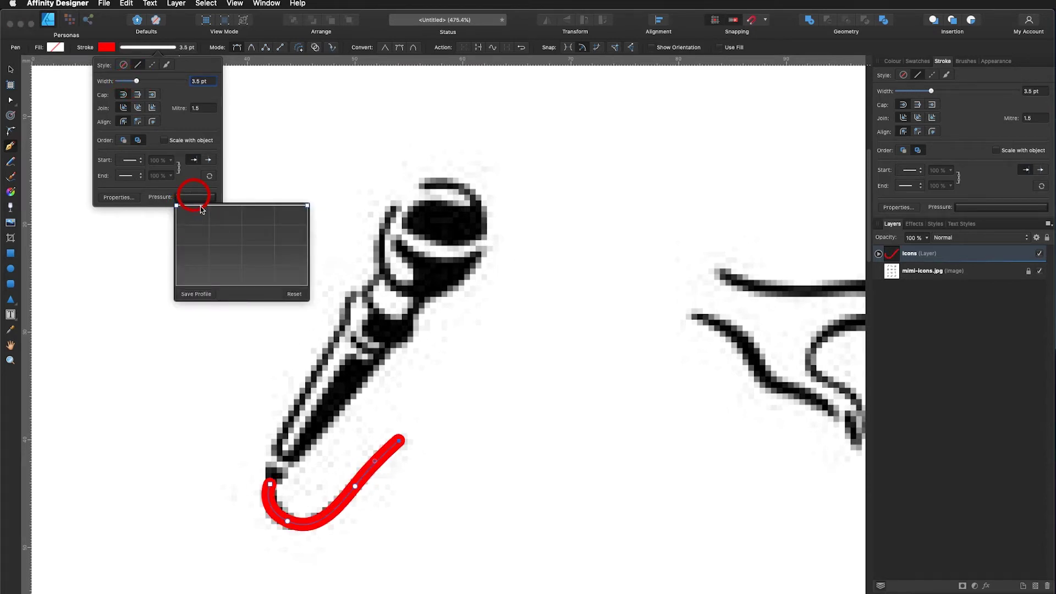
{"action": "mouse_move", "coordinate": [201, 208]}
{"action": "left_mouse_down"}
{"action": "mouse_move", "coordinate": [204, 240]}
{"action": "mouse_move", "coordinate": [202, 223]}
{"action": "left_mouse_up"}
{"action": "left_click", "coordinate": [270, 215]}
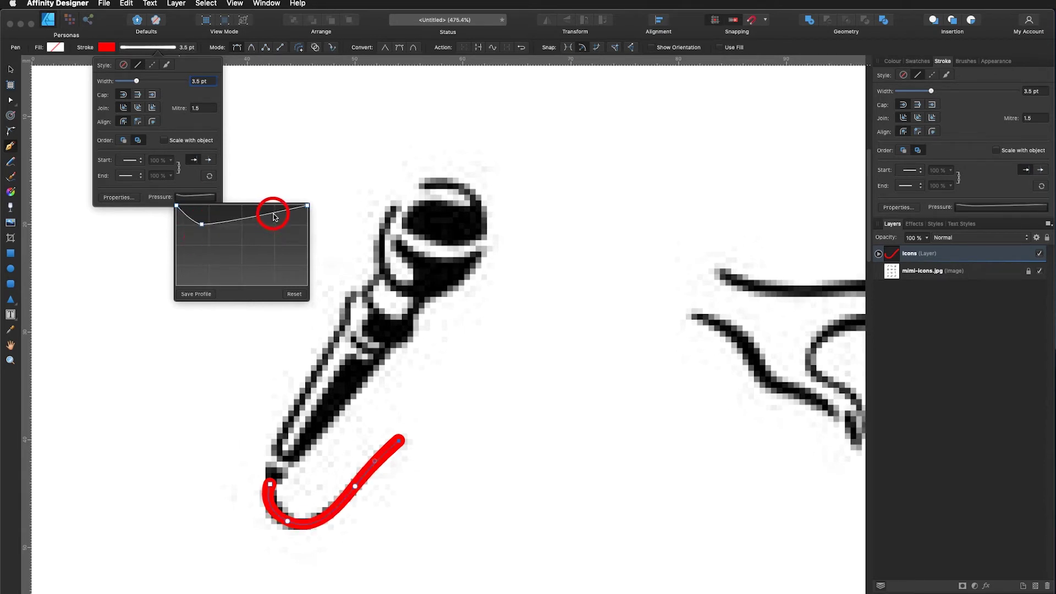
{"action": "left_click_drag", "start_coordinate": [276, 215], "coordinate": [276, 229]}
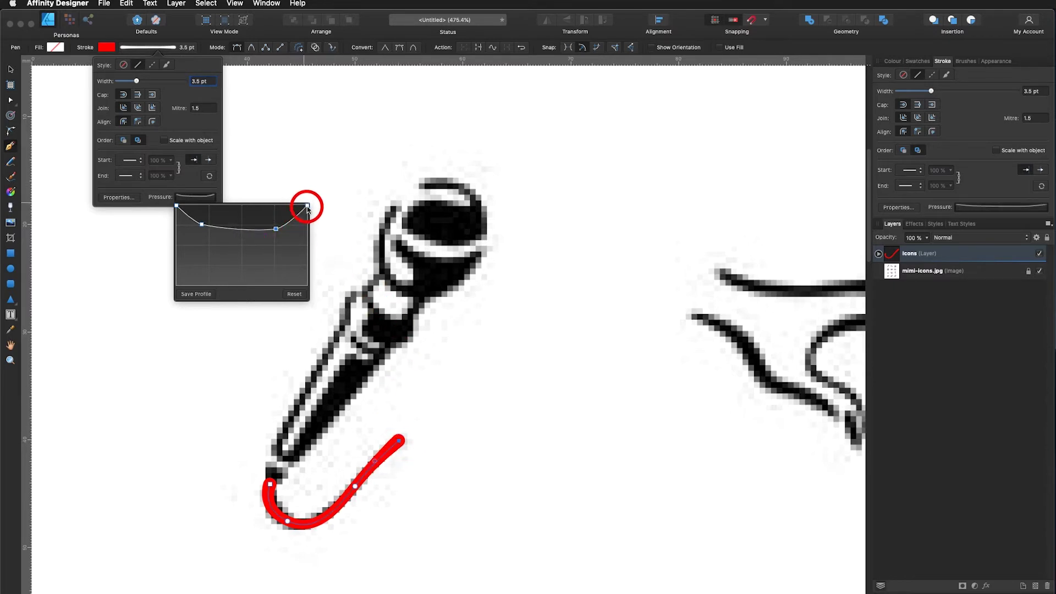
{"action": "mouse_move", "coordinate": [308, 211]}
{"action": "left_mouse_down"}
{"action": "mouse_move", "coordinate": [309, 224]}
{"action": "mouse_move", "coordinate": [310, 210]}
{"action": "left_mouse_up"}
{"action": "left_click_drag", "start_coordinate": [307, 209], "coordinate": [307, 205]}
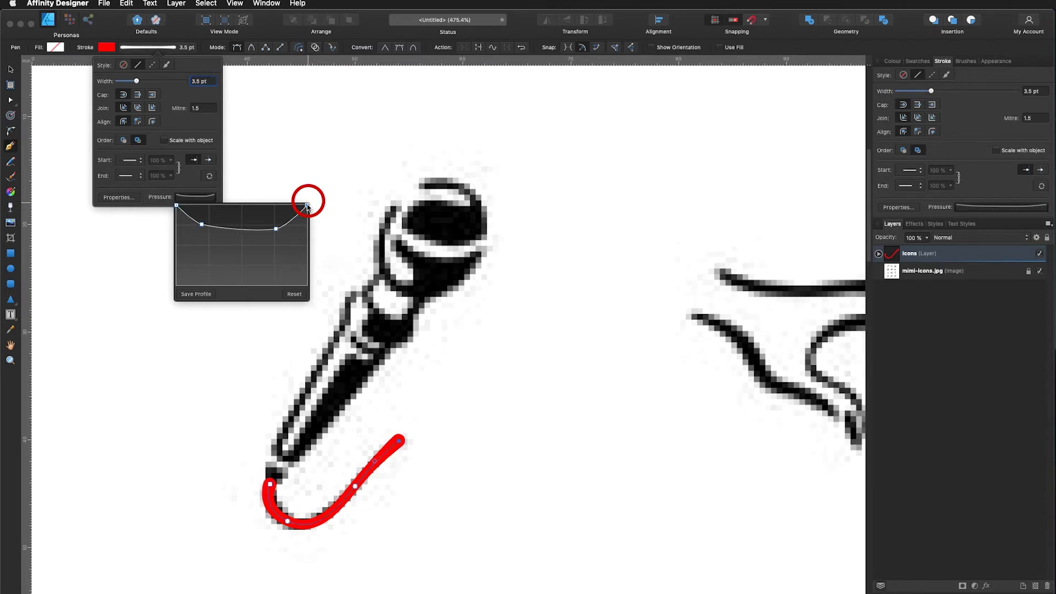
{"action": "key", "text": "alt"}
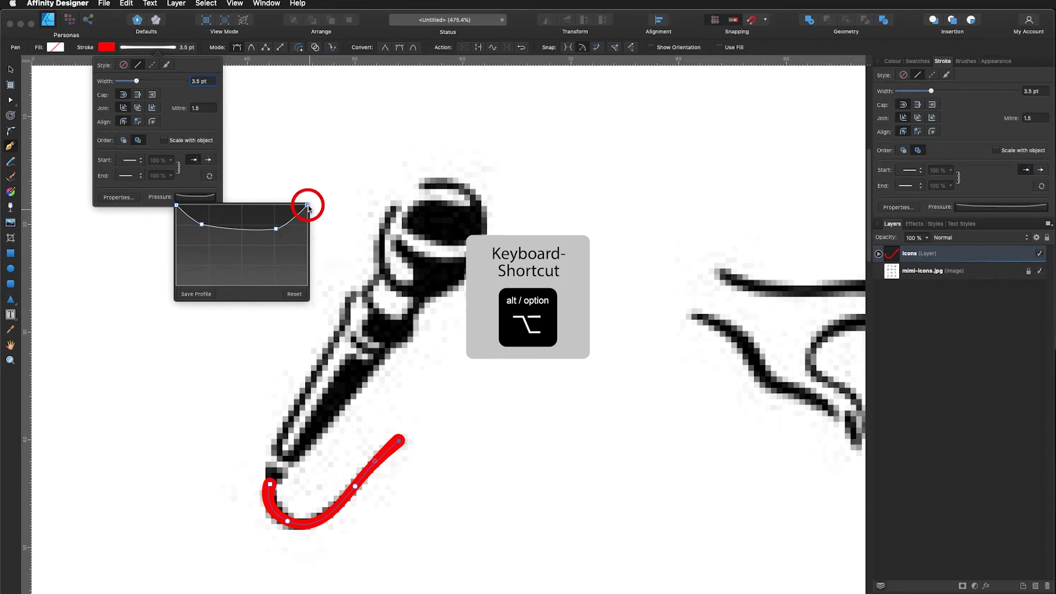
{"action": "left_click_drag", "start_coordinate": [308, 208], "coordinate": [312, 264]}
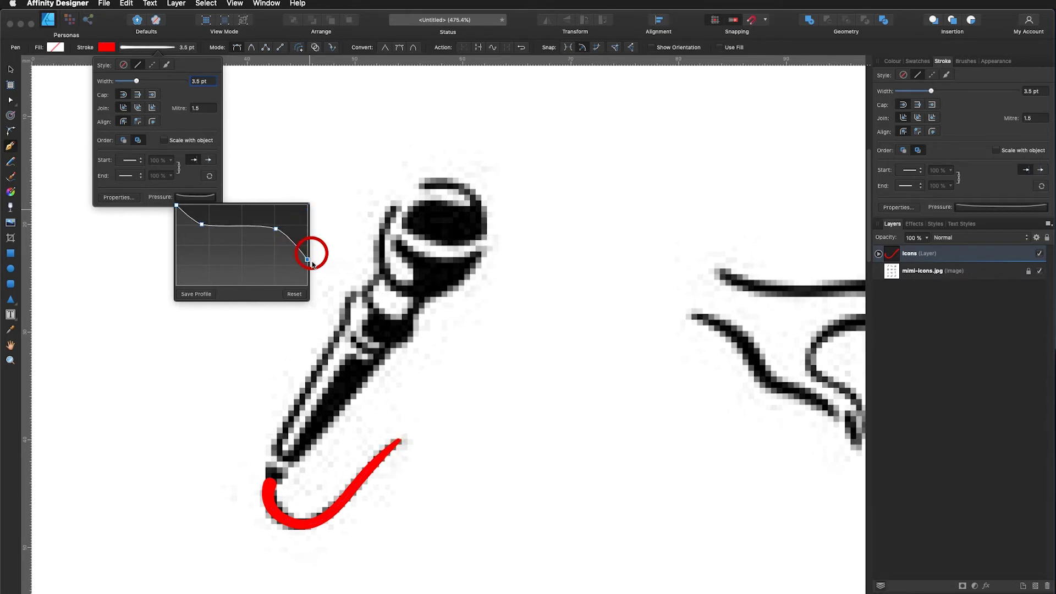
{"action": "left_click", "coordinate": [265, 483]}
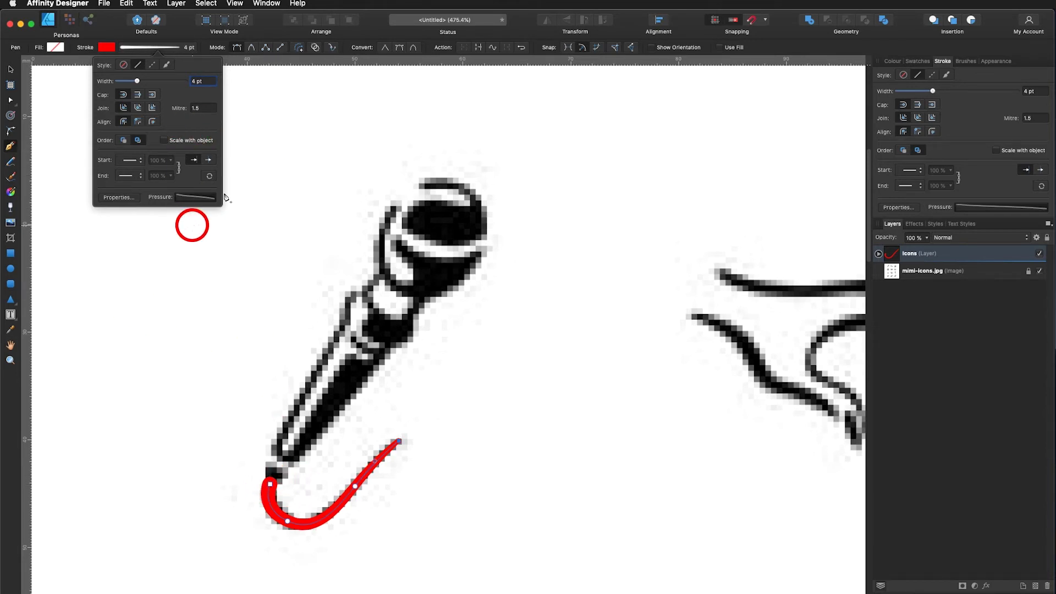
Give the red stroke round end caps
{"action": "left_click", "coordinate": [138, 96]}
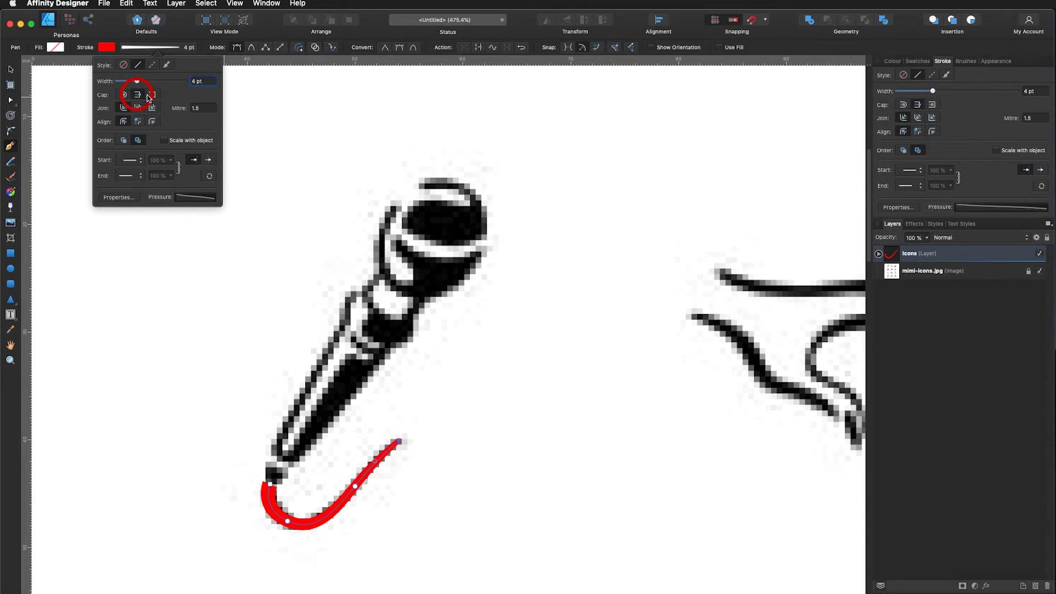
{"action": "scroll", "coordinate": [430, 463], "scroll_direction": "up", "scroll_amount": 5}
{"action": "left_click", "coordinate": [408, 433]}
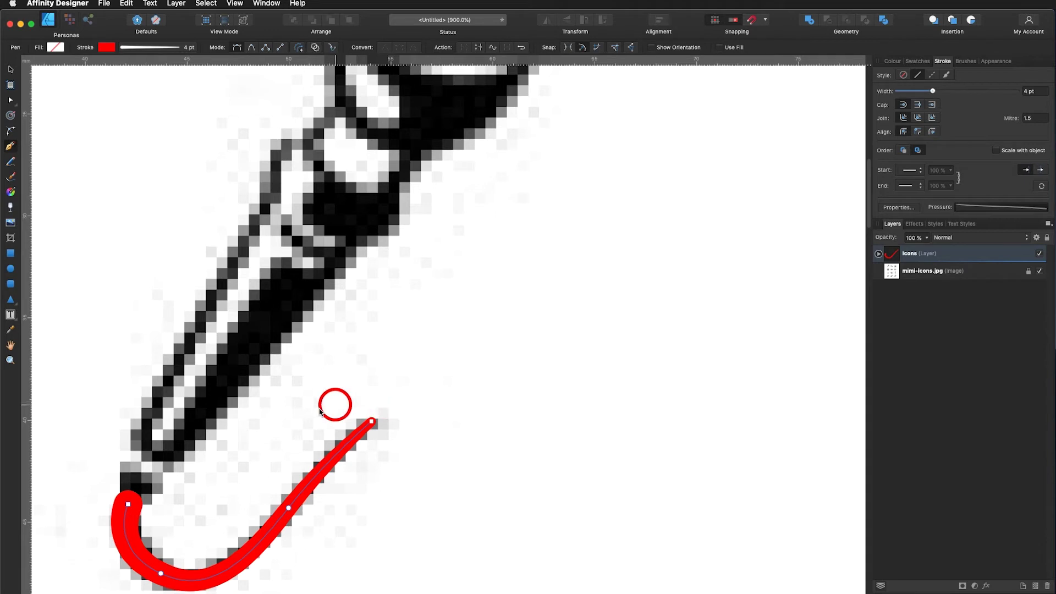
Deselect the cable stroke and pan the view to the microphone head
{"action": "key", "text": "Escape"}
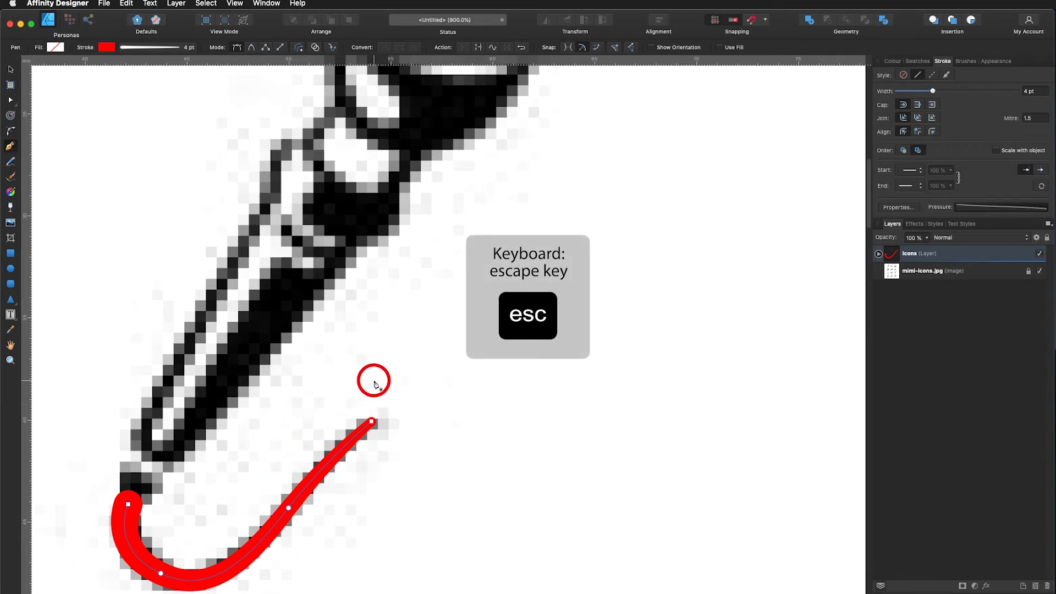
{"action": "key", "text": "Escape"}
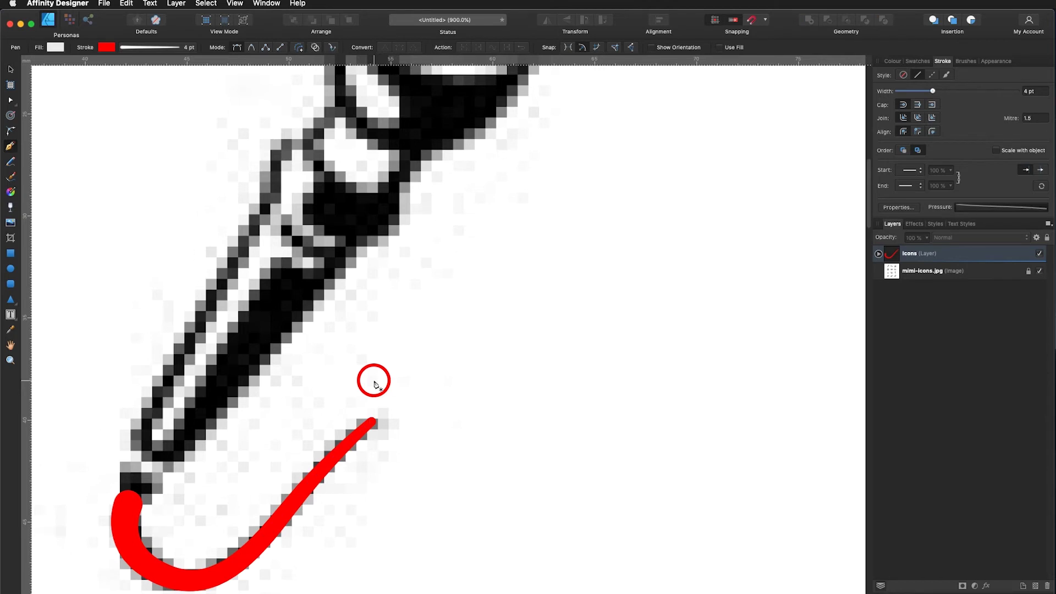
{"action": "key", "text": "space"}
{"action": "mouse_move", "coordinate": [504, 186]}
{"action": "left_mouse_down"}
{"action": "mouse_move", "coordinate": [436, 503]}
{"action": "mouse_move", "coordinate": [461, 510]}
{"action": "mouse_move", "coordinate": [486, 466]}
{"action": "left_mouse_up"}
Set the Pen tool to Smart Mode with no fill
{"action": "left_click", "coordinate": [13, 145]}
{"action": "left_click", "coordinate": [253, 51]}
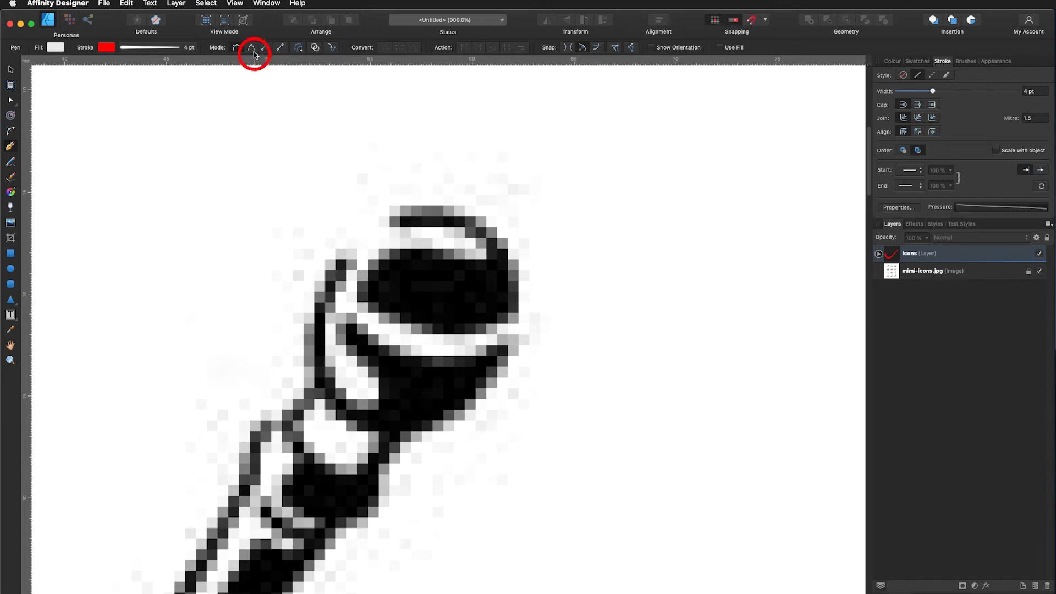
{"action": "left_click", "coordinate": [252, 49]}
{"action": "left_click", "coordinate": [399, 231]}
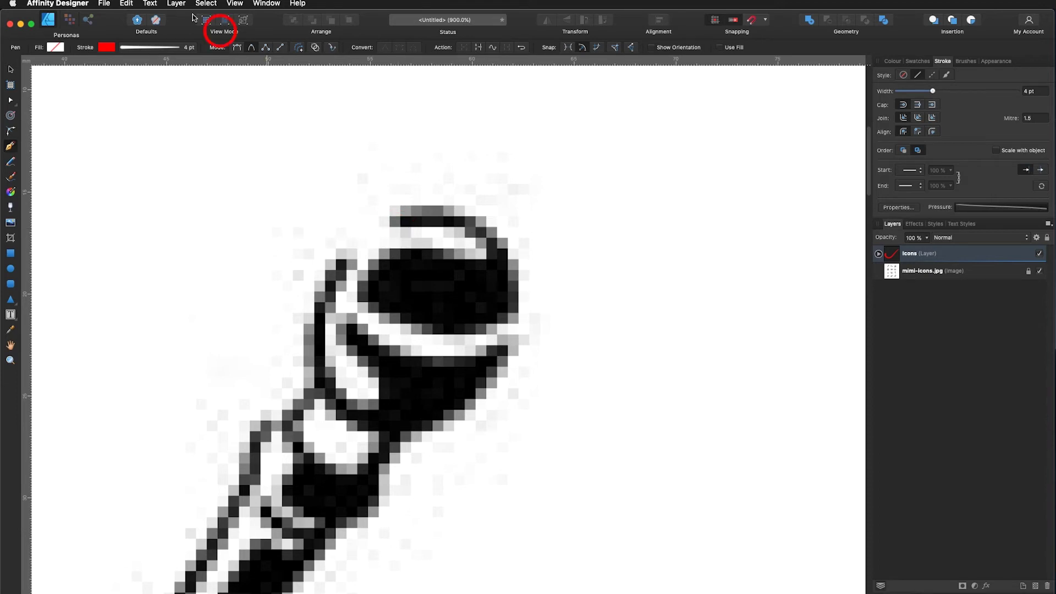
{"action": "left_click", "coordinate": [166, 49]}
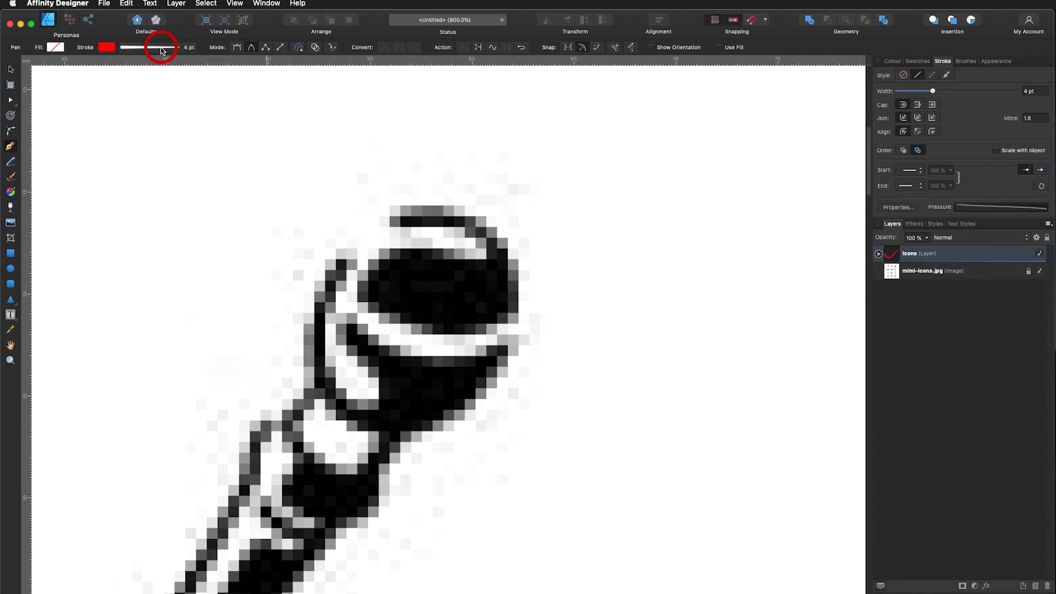
Set the stroke width to 0.4 pt and reset the pressure curve to uniform
{"action": "left_click_drag", "start_coordinate": [188, 82], "coordinate": [125, 83]}
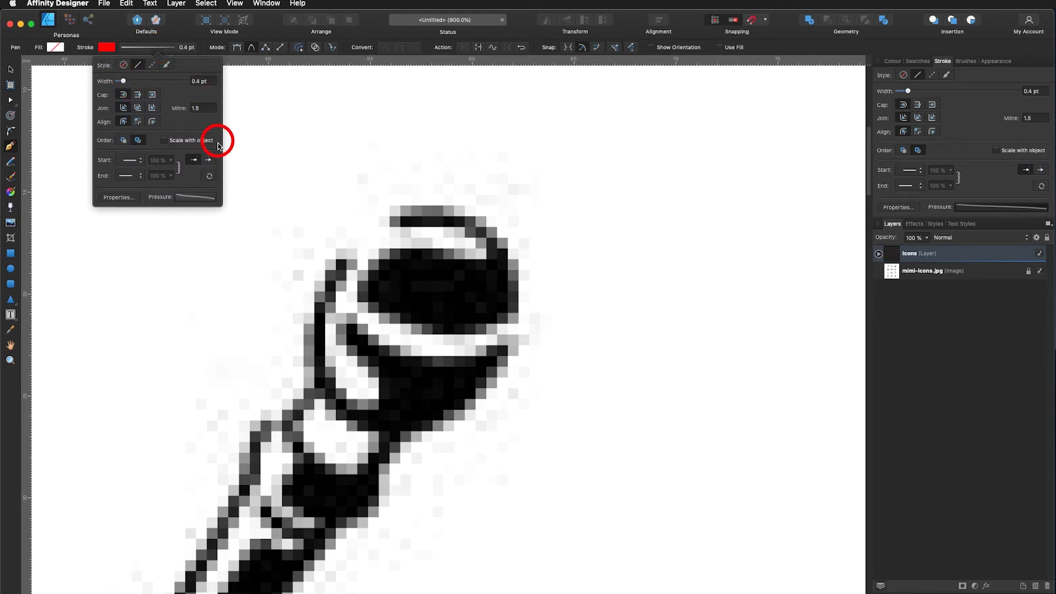
{"action": "left_click", "coordinate": [188, 202]}
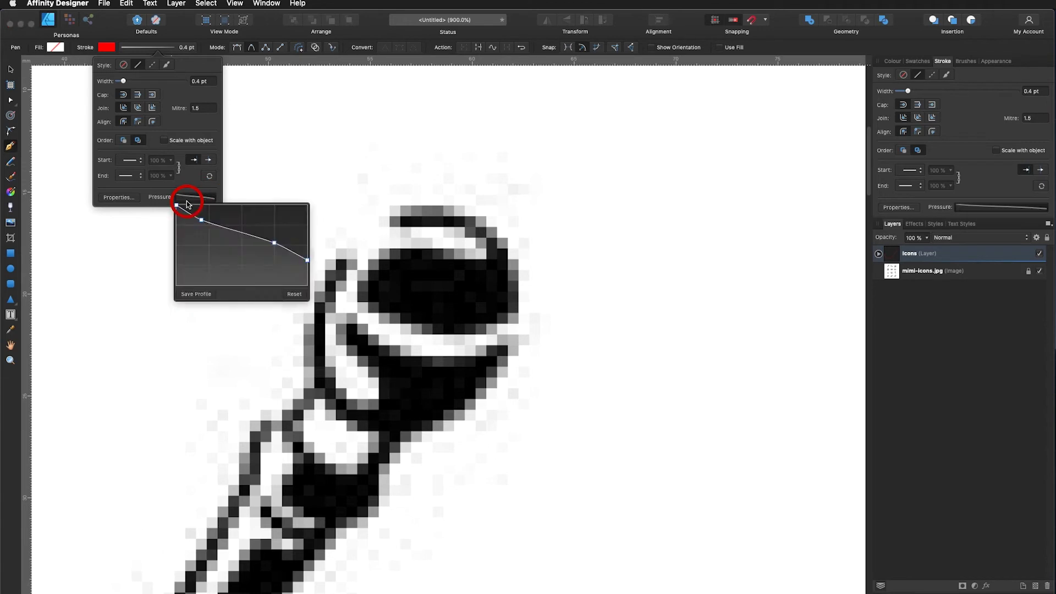
{"action": "left_click", "coordinate": [293, 295]}
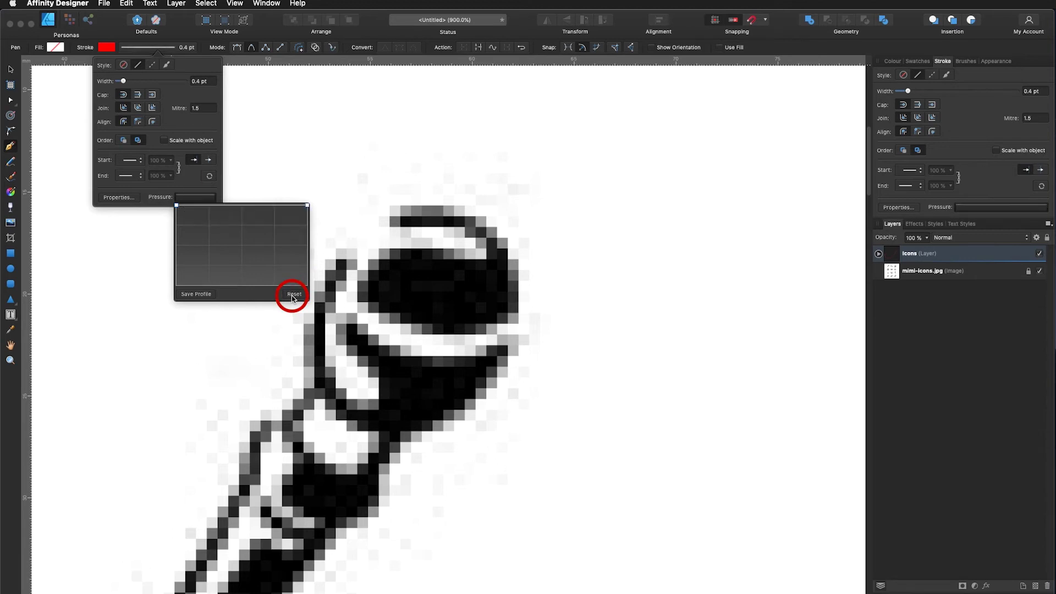
{"action": "left_click", "coordinate": [252, 48]}
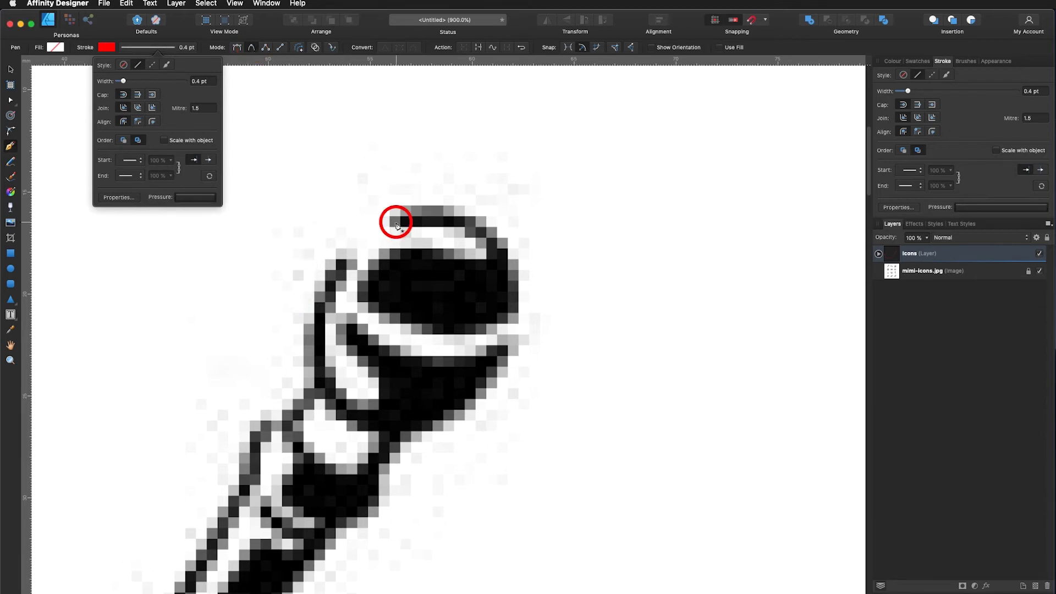
{"action": "left_click", "coordinate": [397, 225]}
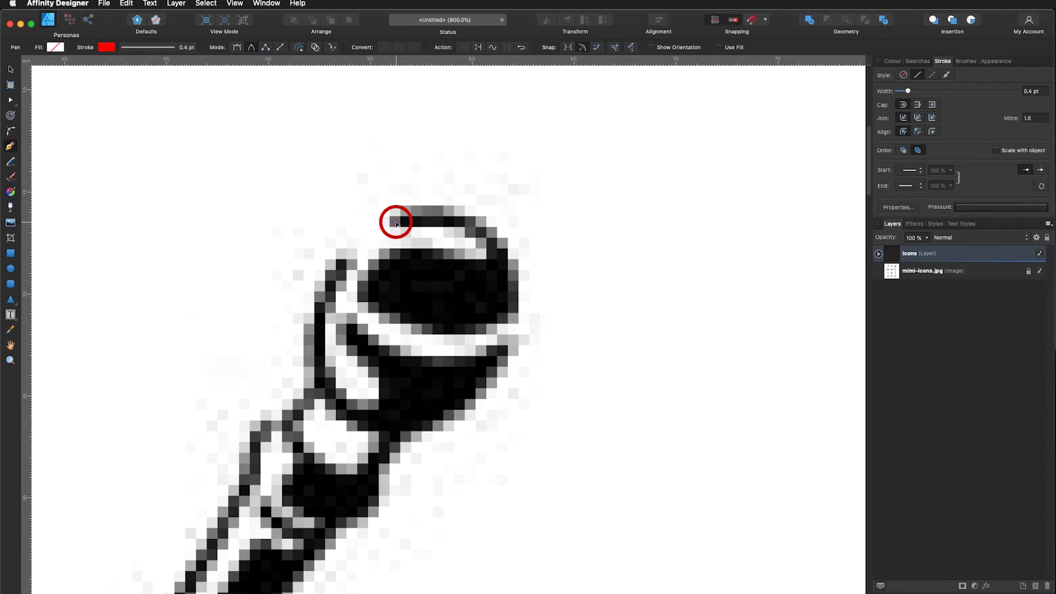
Trace along the top arc and down the blob's right side to its bottom
{"action": "left_click", "coordinate": [437, 215]}
{"action": "left_click", "coordinate": [471, 221]}
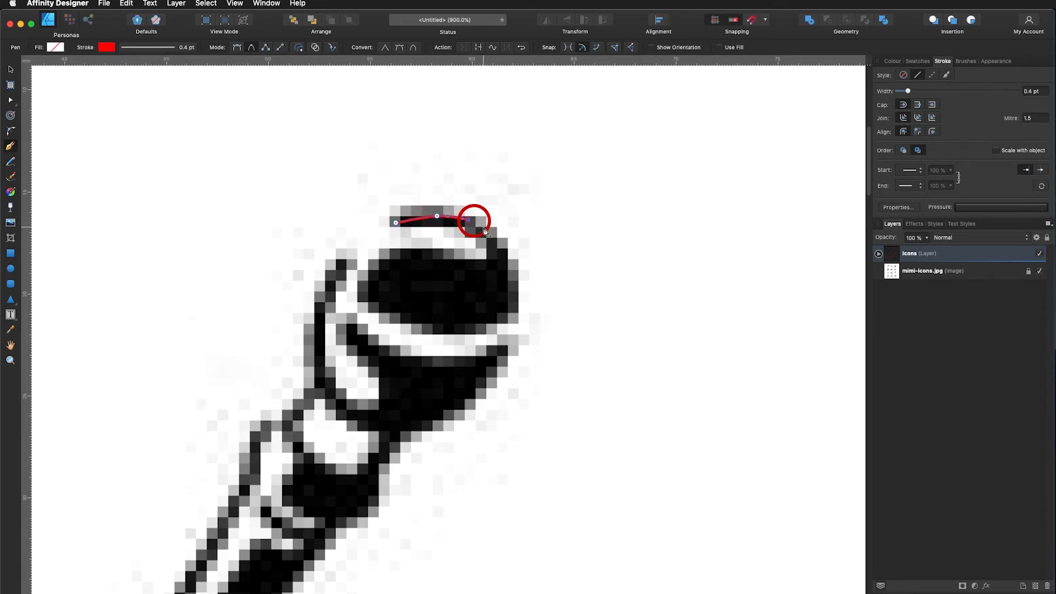
{"action": "left_click", "coordinate": [490, 231]}
{"action": "left_click", "coordinate": [505, 253]}
{"action": "left_click", "coordinate": [512, 275]}
{"action": "left_click", "coordinate": [511, 302]}
{"action": "left_click_drag", "start_coordinate": [491, 324], "coordinate": [440, 330]}
Continue around the blob's left side and top, closing the outline at its start
{"action": "left_click", "coordinate": [425, 323]}
{"action": "left_click", "coordinate": [395, 311]}
{"action": "left_click", "coordinate": [372, 287]}
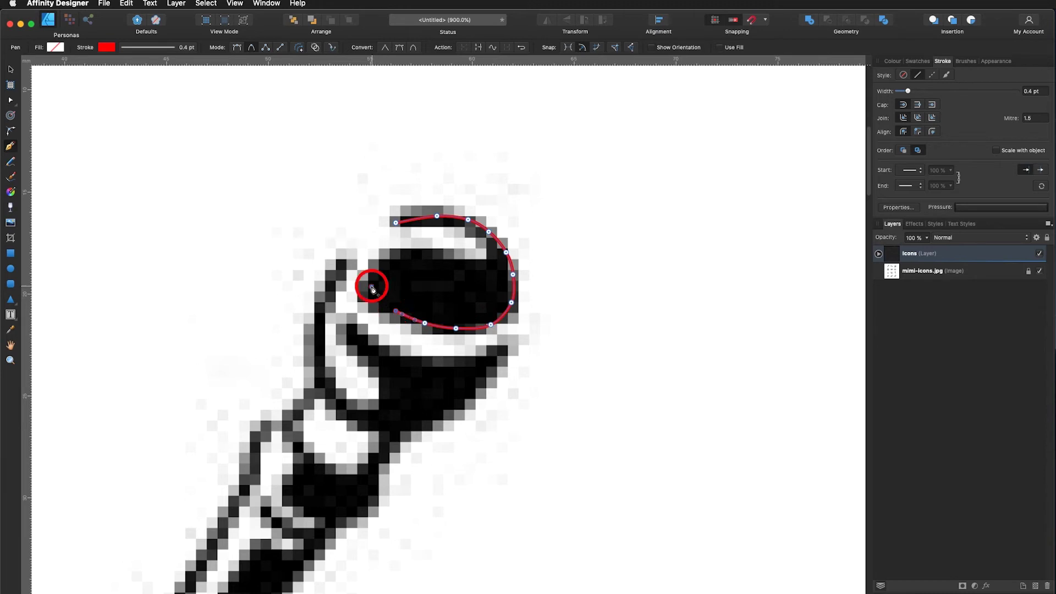
{"action": "left_click", "coordinate": [377, 255]}
{"action": "left_click", "coordinate": [401, 243]}
{"action": "left_click", "coordinate": [431, 250]}
{"action": "left_click", "coordinate": [453, 262]}
{"action": "left_click_drag", "start_coordinate": [479, 265], "coordinate": [421, 225]}
{"action": "left_click", "coordinate": [396, 223]}
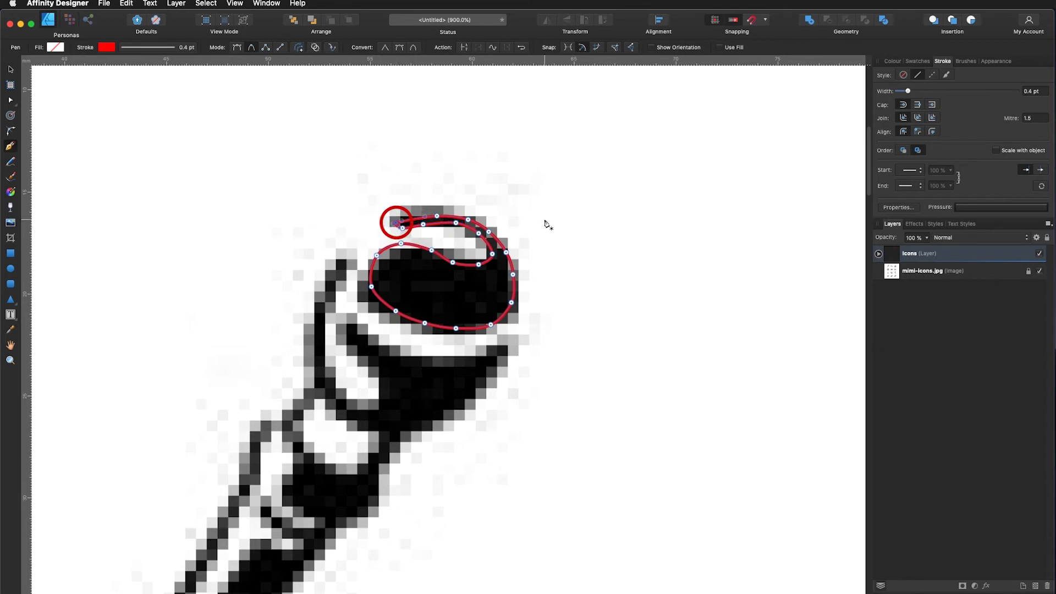
{"action": "left_click", "coordinate": [104, 50]}
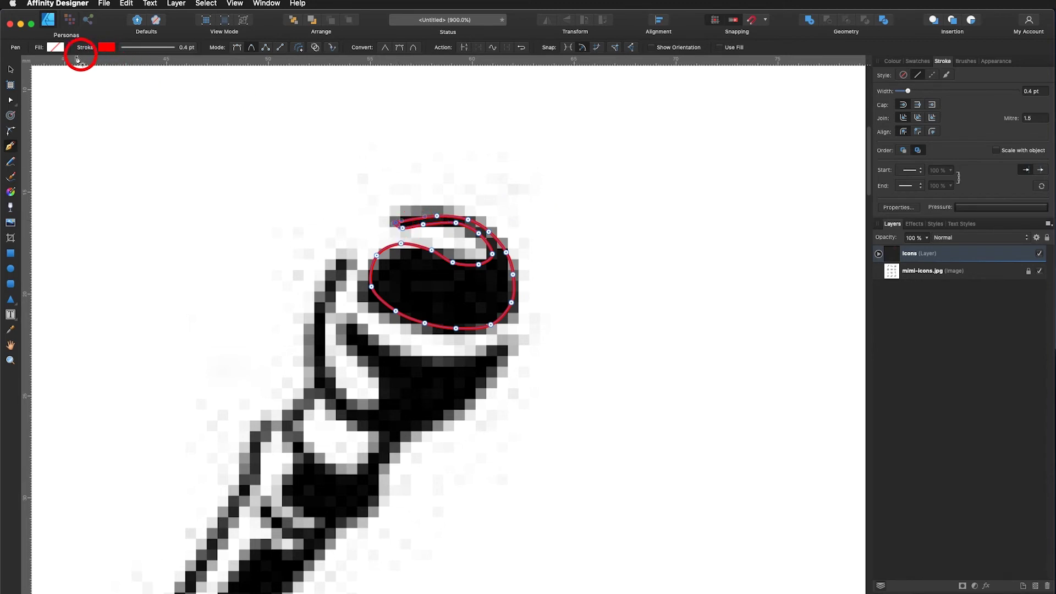
Fill the microphone head outline with black
{"action": "left_click", "coordinate": [55, 49]}
{"action": "left_click", "coordinate": [186, 59]}
{"action": "left_click", "coordinate": [103, 50]}
{"action": "left_click", "coordinate": [217, 61]}
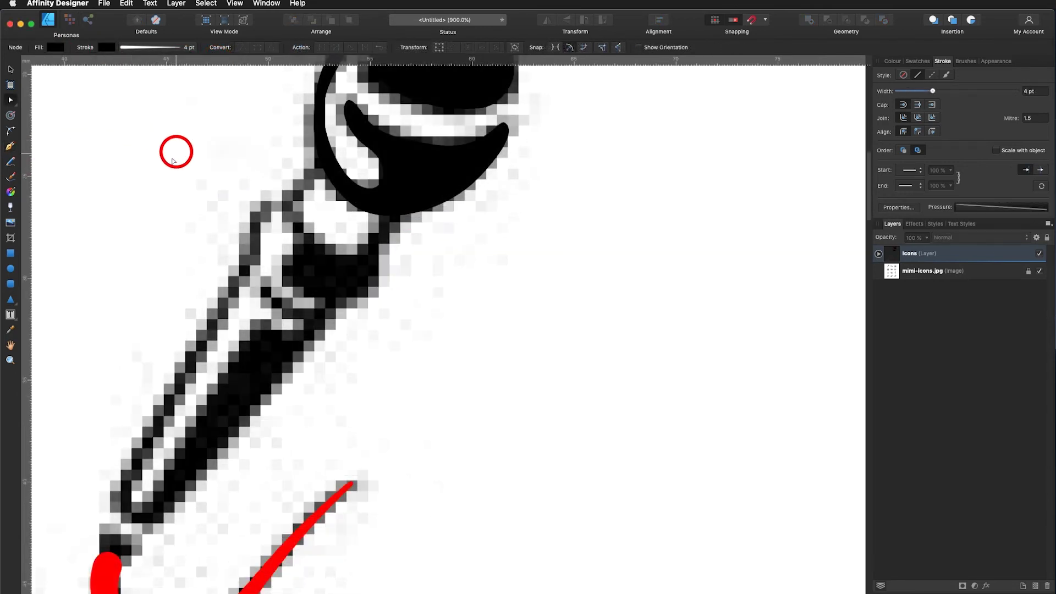
In Polygon Mode, trace the handle's left edge, bottom end and back up toward the body
{"action": "left_click", "coordinate": [10, 148]}
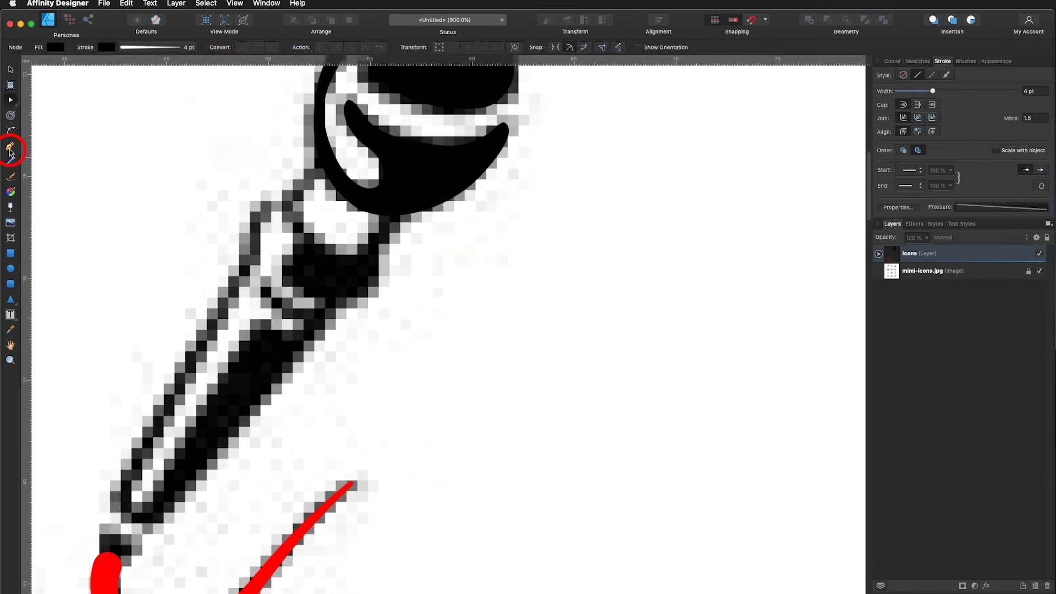
{"action": "left_click", "coordinate": [9, 148]}
{"action": "left_click", "coordinate": [266, 47]}
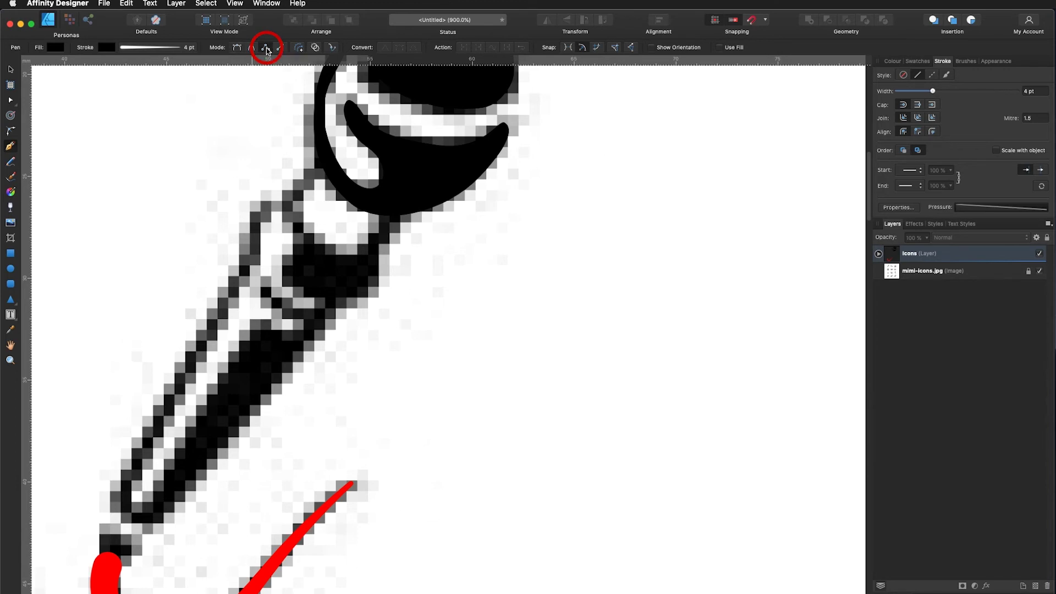
{"action": "left_click", "coordinate": [245, 267]}
{"action": "left_click", "coordinate": [116, 502]}
{"action": "left_click", "coordinate": [145, 527]}
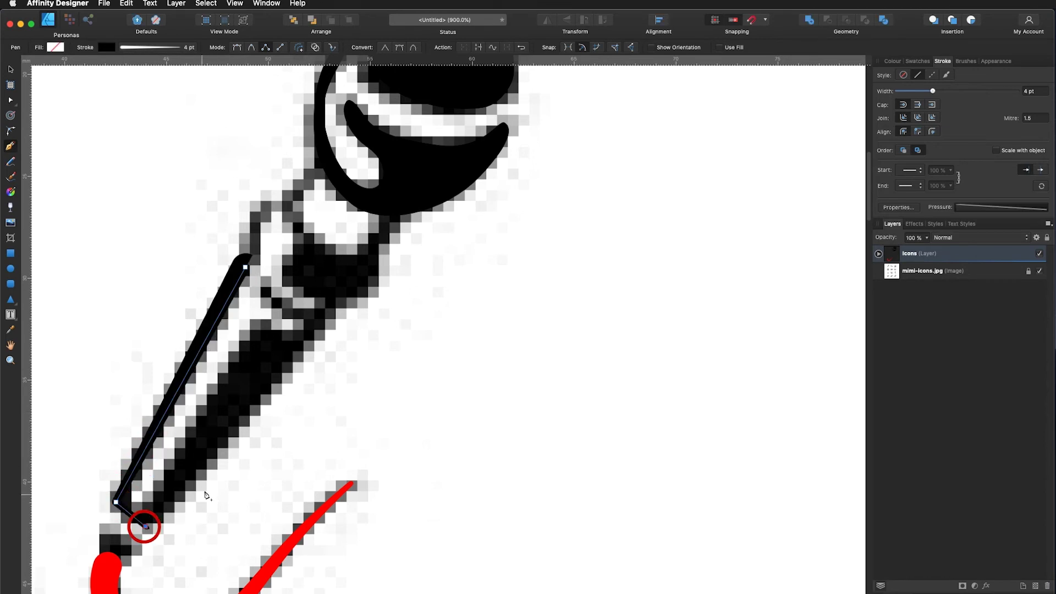
{"action": "left_click", "coordinate": [323, 319]}
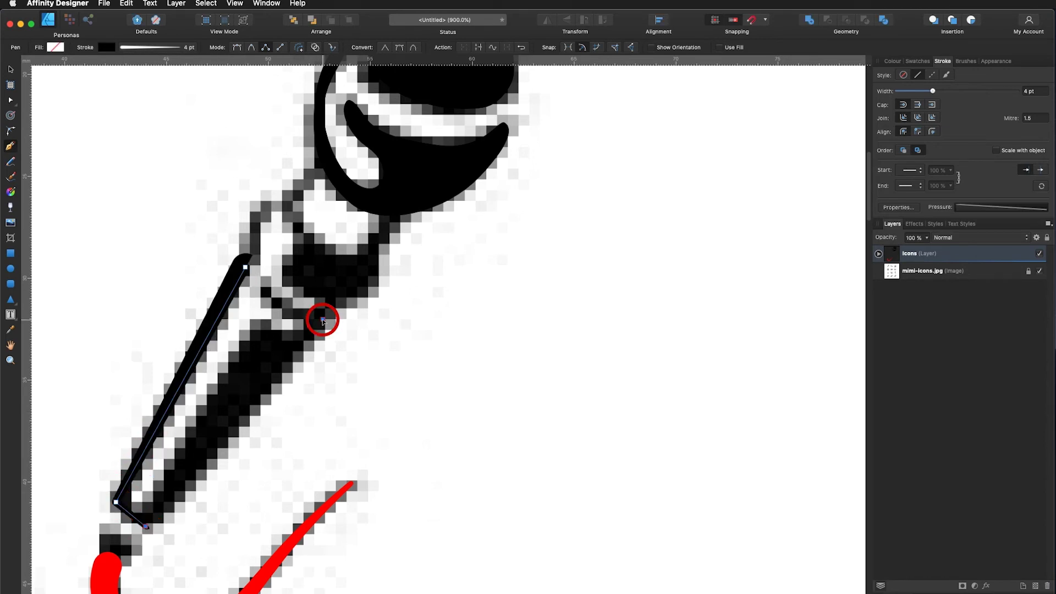
{"action": "left_click", "coordinate": [267, 291]}
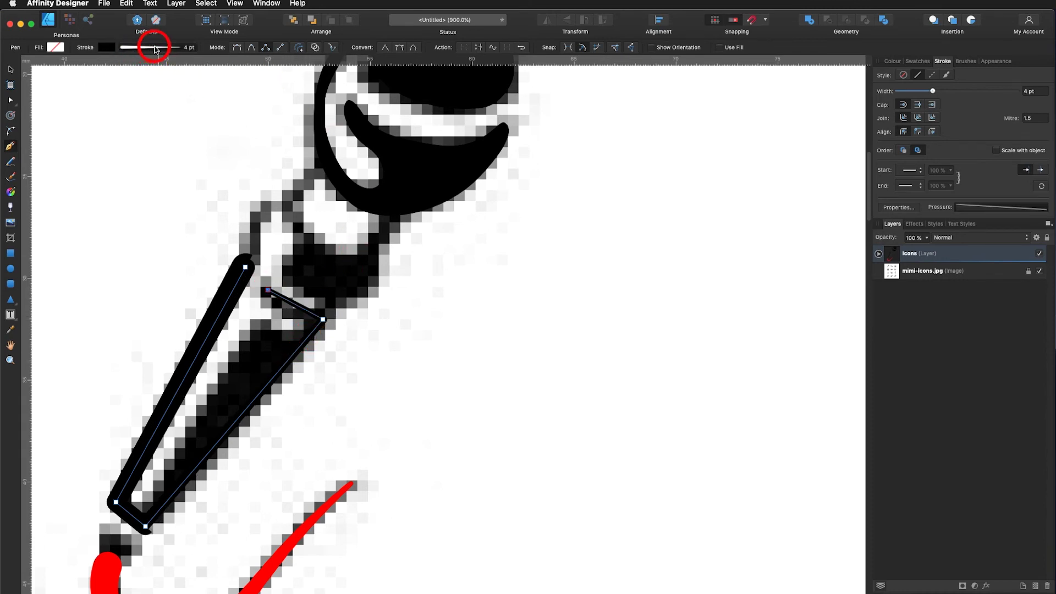
Reset the handle outline's pressure and set its stroke width to 1 pt
{"action": "left_click", "coordinate": [155, 48]}
{"action": "left_click", "coordinate": [186, 199]}
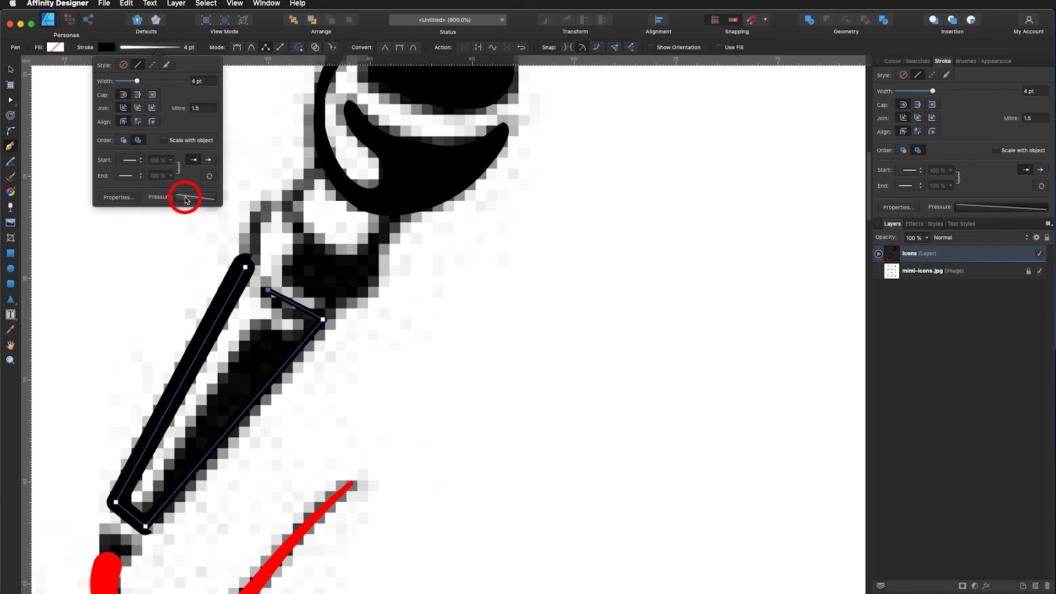
{"action": "left_click", "coordinate": [293, 295]}
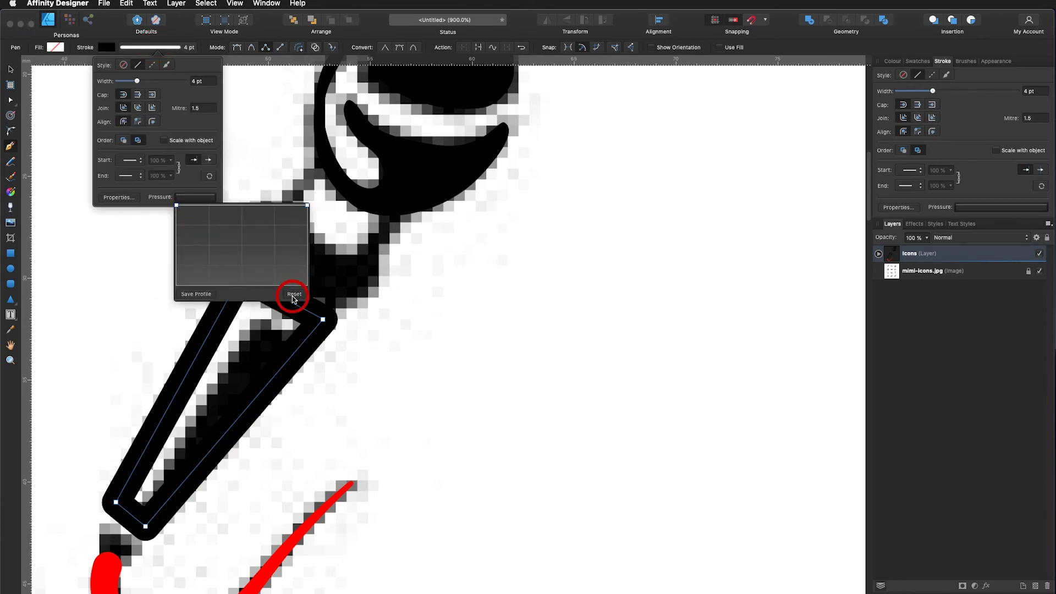
{"action": "left_click_drag", "start_coordinate": [137, 81], "coordinate": [132, 84]}
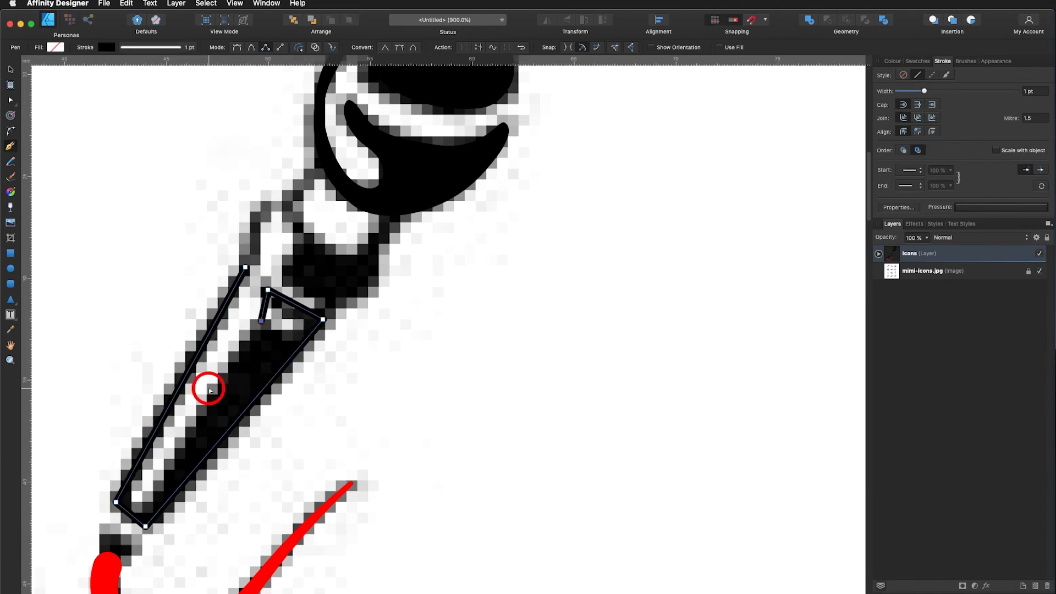
Remove the outline's last segment and draw a closed wedge over the handle's dark section
{"action": "key", "text": "Escape"}
{"action": "key", "text": "BackSpace"}
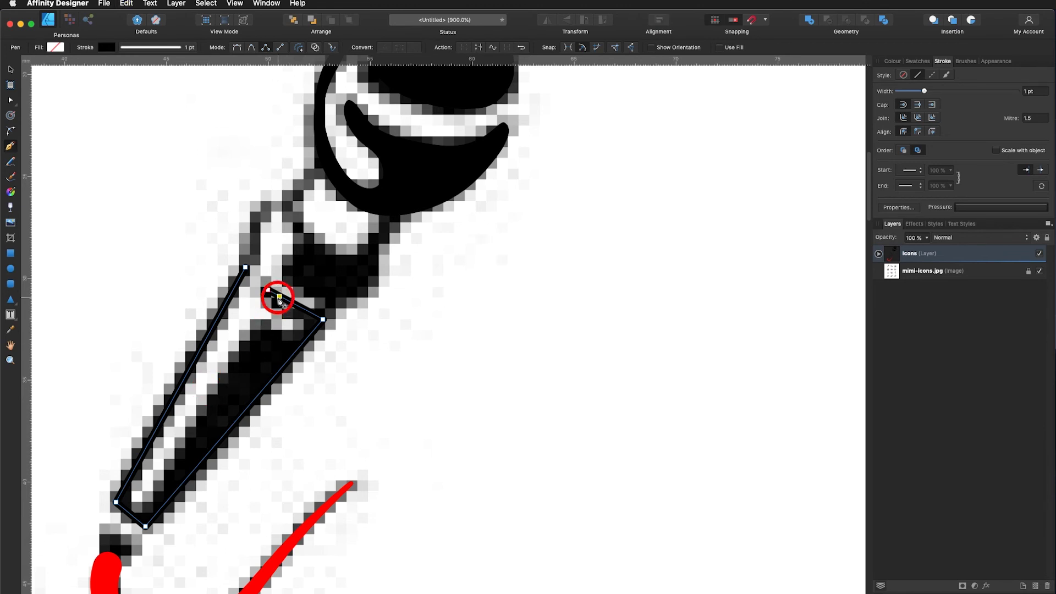
{"action": "left_click", "coordinate": [258, 322]}
{"action": "left_click", "coordinate": [131, 507]}
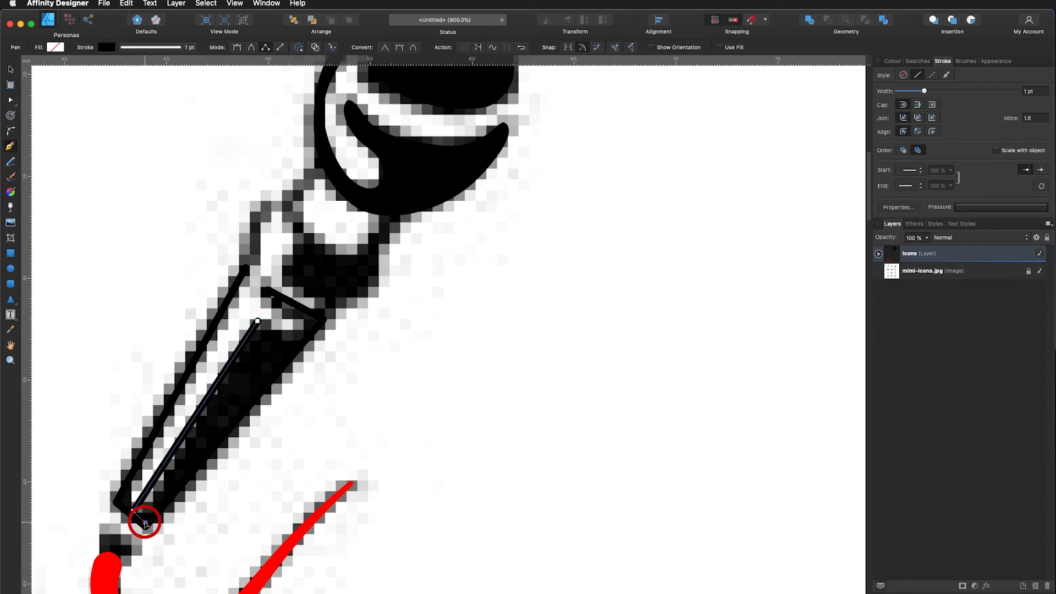
{"action": "left_click", "coordinate": [299, 347]}
{"action": "key", "text": "Escape"}
{"action": "left_click", "coordinate": [258, 320]}
Give the wedge a black fill and no stroke
{"action": "left_click", "coordinate": [359, 333]}
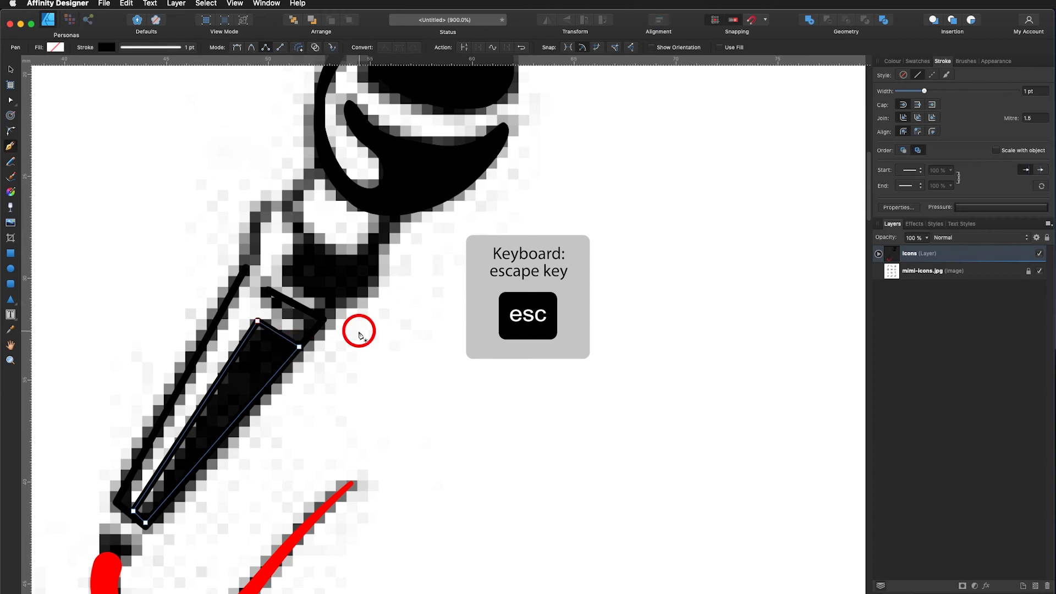
{"action": "scroll", "coordinate": [359, 334], "scroll_direction": "up", "scroll_amount": 4}
{"action": "left_click", "coordinate": [55, 47]}
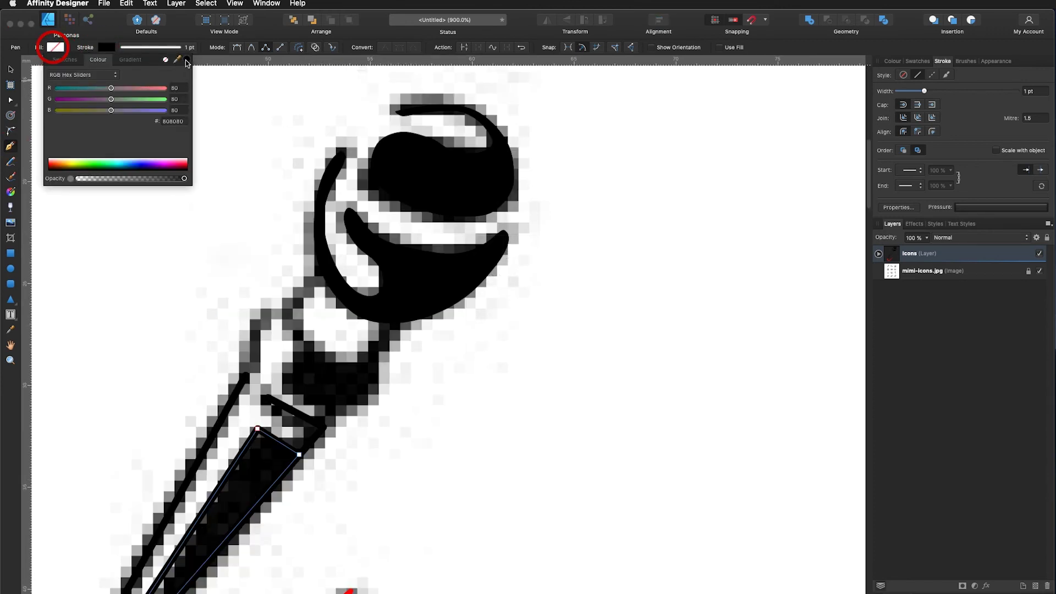
{"action": "left_click", "coordinate": [187, 60]}
{"action": "left_click", "coordinate": [106, 47]}
{"action": "left_click", "coordinate": [209, 61]}
{"action": "left_click", "coordinate": [216, 60]}
{"action": "scroll", "coordinate": [377, 403], "scroll_direction": "down", "scroll_amount": 4}
{"action": "left_click", "coordinate": [341, 489]}
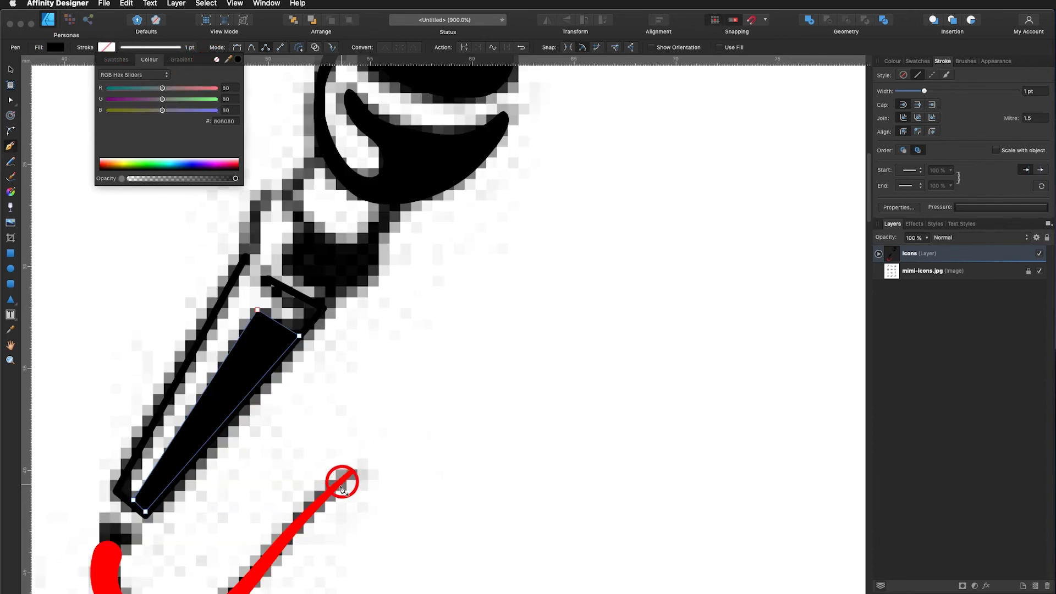
{"action": "left_click", "coordinate": [10, 69]}
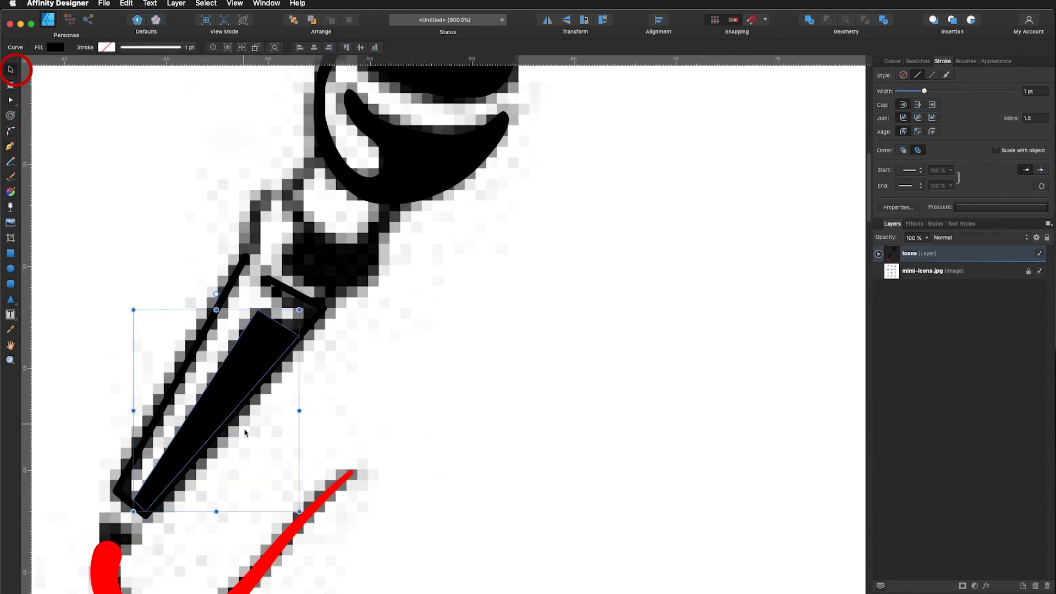
Select the red curve and check its stroke colour
{"action": "left_click", "coordinate": [287, 532]}
{"action": "left_click", "coordinate": [10, 70]}
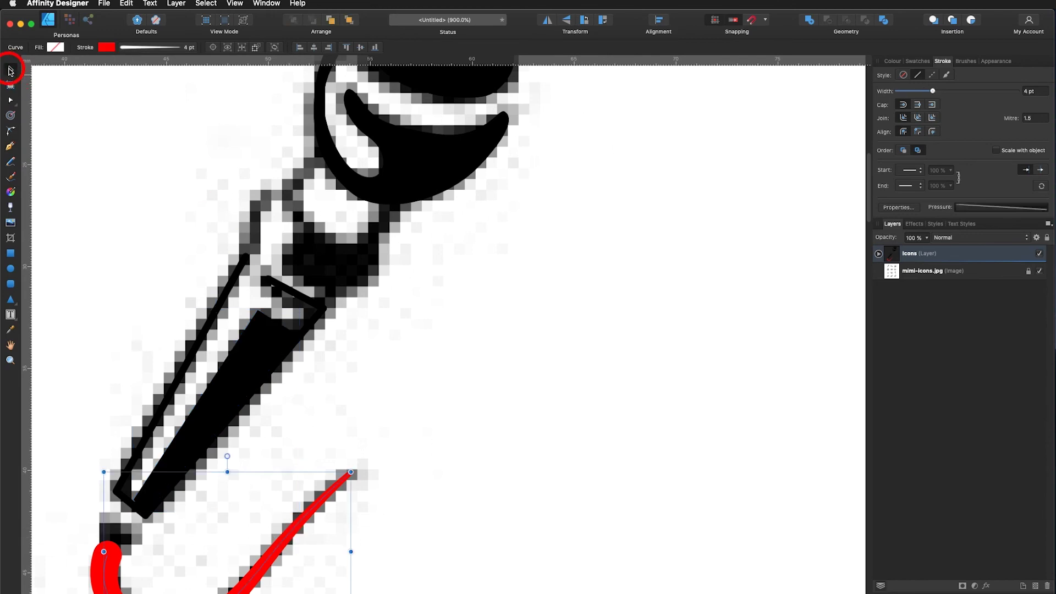
{"action": "left_click", "coordinate": [106, 47]}
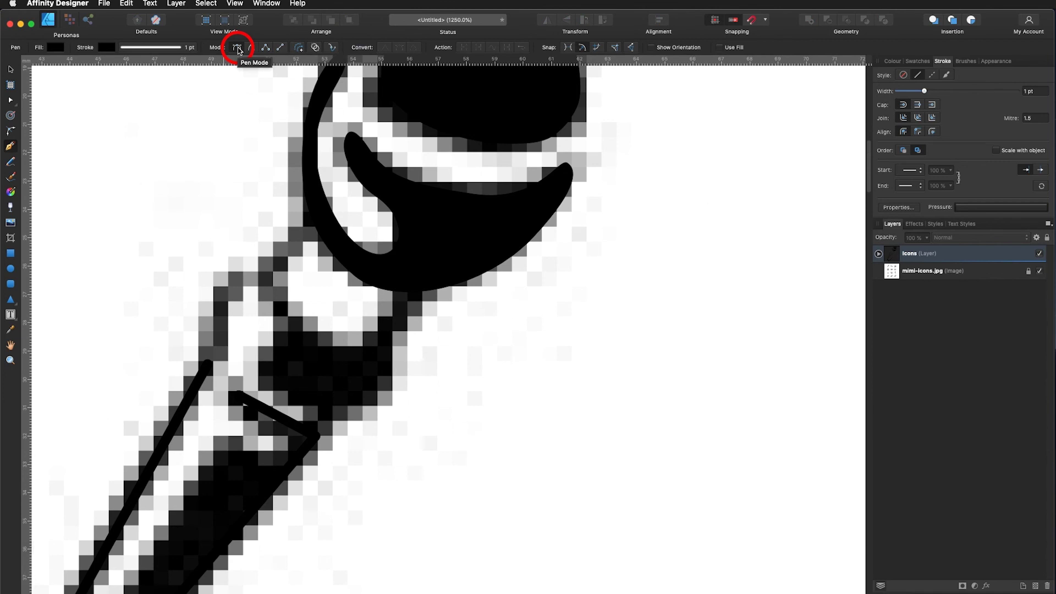
With Rubber Band mode on, trace a curved closed outline around the joint below the head
{"action": "left_click", "coordinate": [333, 48]}
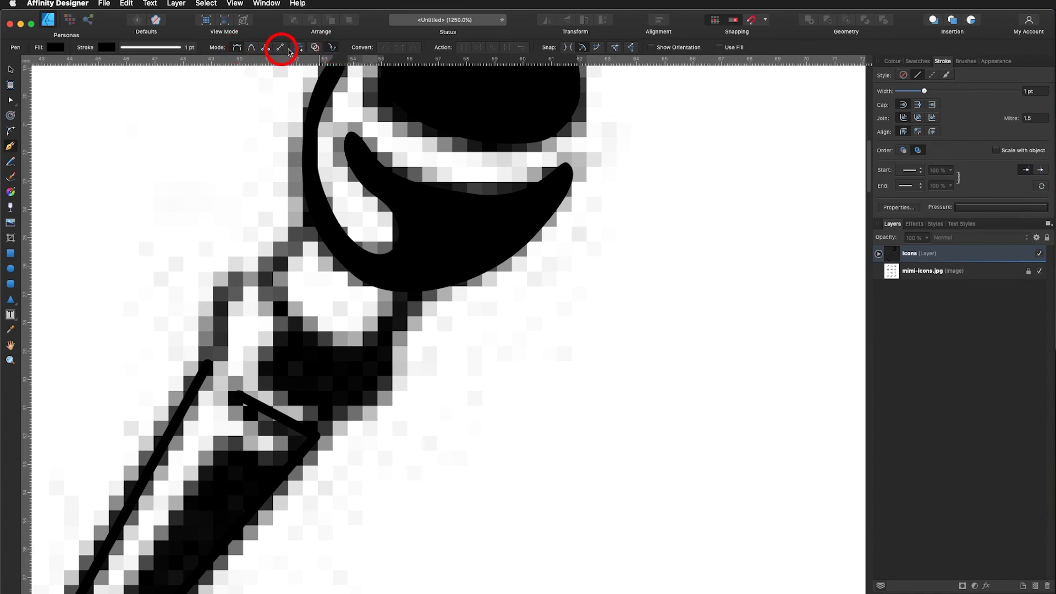
{"action": "left_click", "coordinate": [404, 292]}
{"action": "left_click_drag", "start_coordinate": [388, 376], "coordinate": [359, 412]}
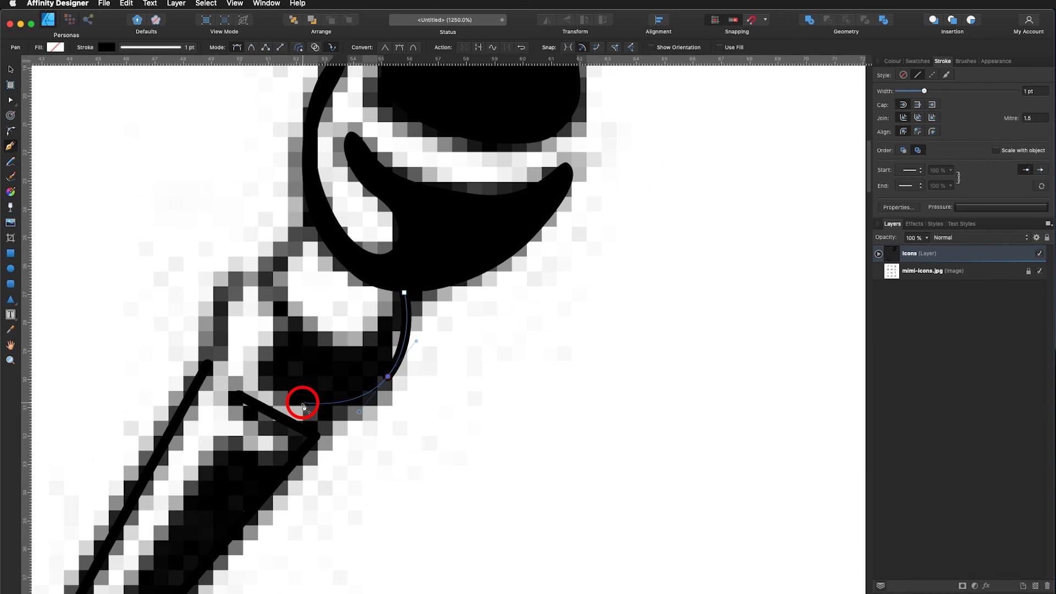
{"action": "left_click_drag", "start_coordinate": [303, 407], "coordinate": [282, 402]}
{"action": "left_click_drag", "start_coordinate": [270, 342], "coordinate": [401, 291]}
{"action": "key", "text": "Escape"}
{"action": "left_click", "coordinate": [10, 101]}
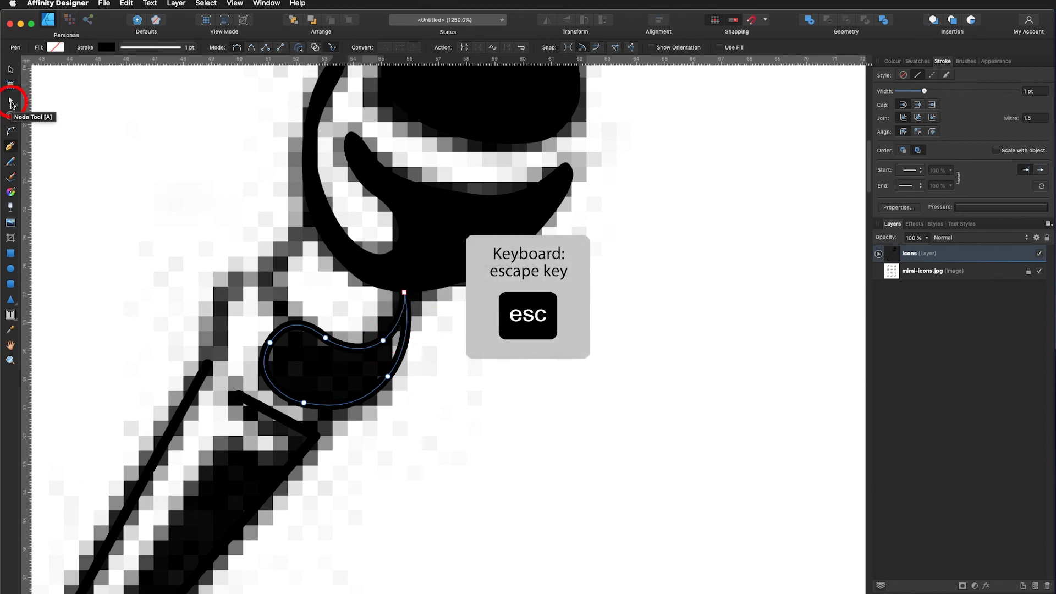
{"action": "key", "text": "Escape"}
{"action": "left_click", "coordinate": [320, 223]}
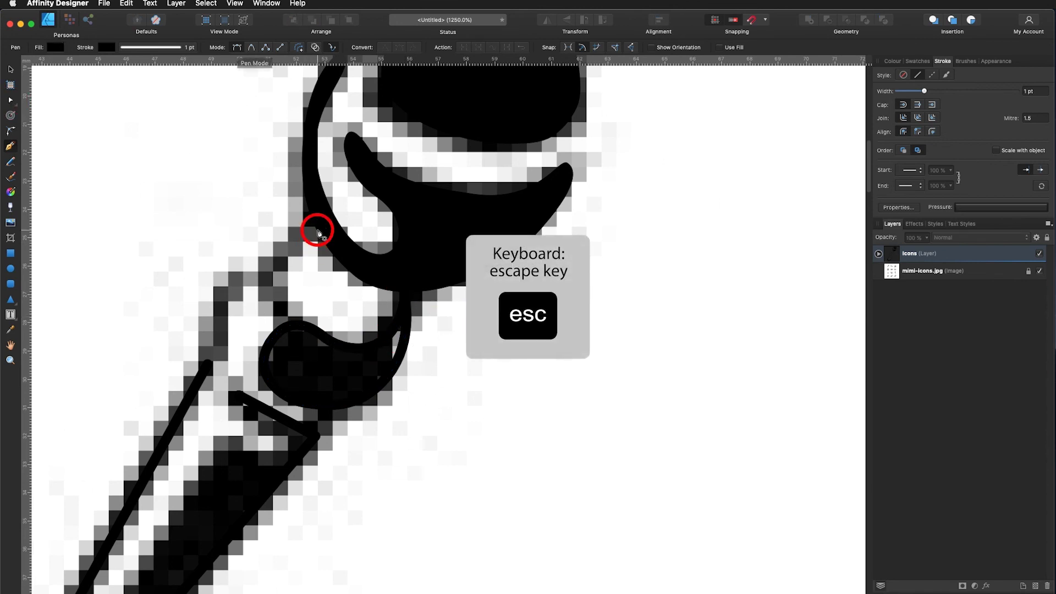
Trace a curve from the head's left side down under the neck and up to the head's underside
{"action": "left_click_drag", "start_coordinate": [275, 264], "coordinate": [267, 288]}
{"action": "left_click", "coordinate": [269, 309]}
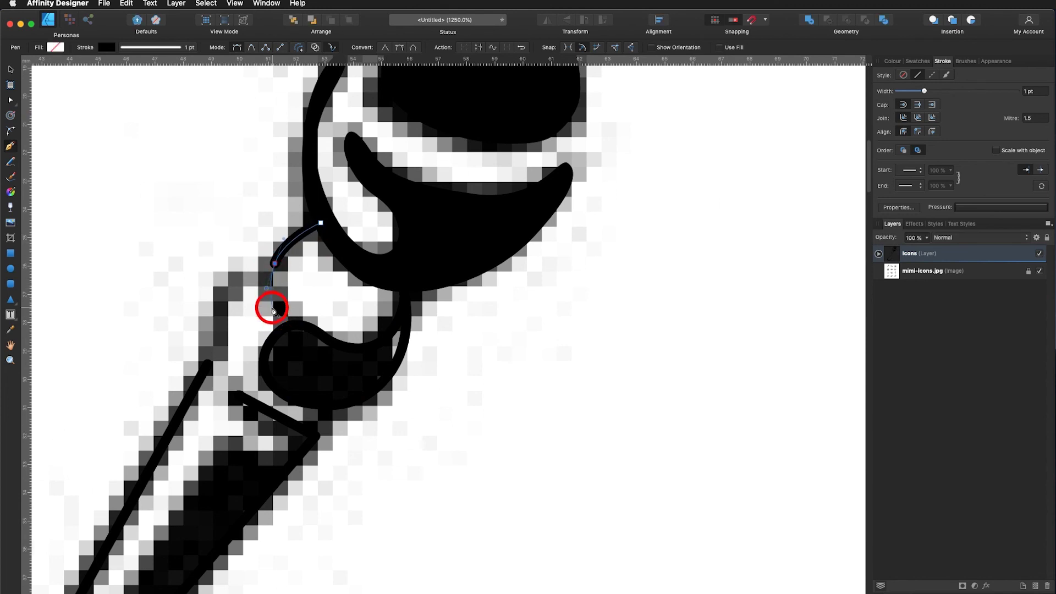
{"action": "left_click_drag", "start_coordinate": [303, 329], "coordinate": [306, 330]}
{"action": "left_click_drag", "start_coordinate": [387, 339], "coordinate": [410, 330]}
{"action": "key", "text": "Escape"}
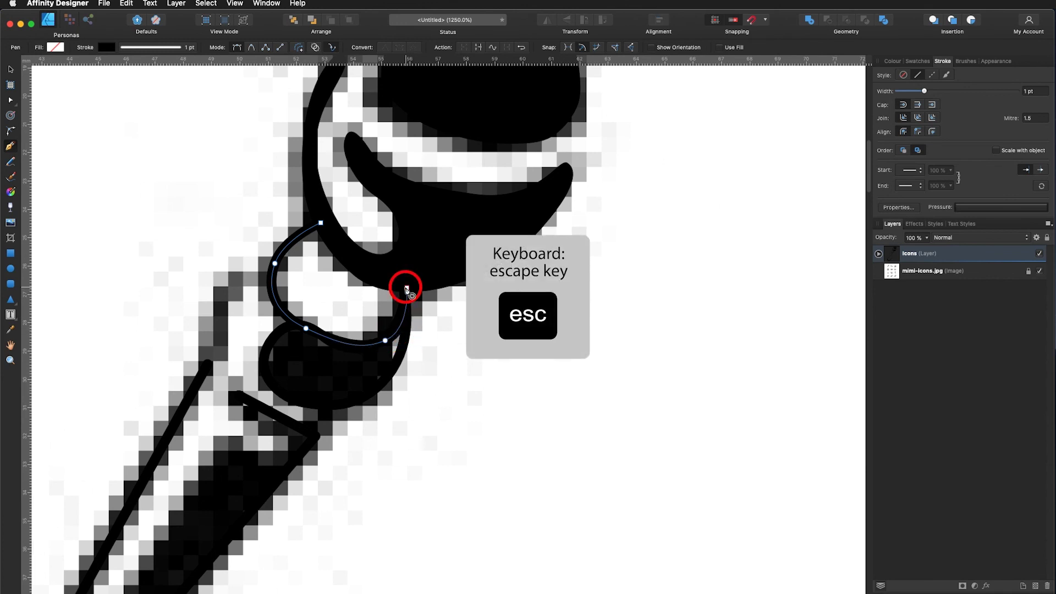
Draw a short curve from the joint down to the handle outline, then inspect the curves' nodes
{"action": "left_click", "coordinate": [264, 270]}
{"action": "left_click", "coordinate": [215, 352]}
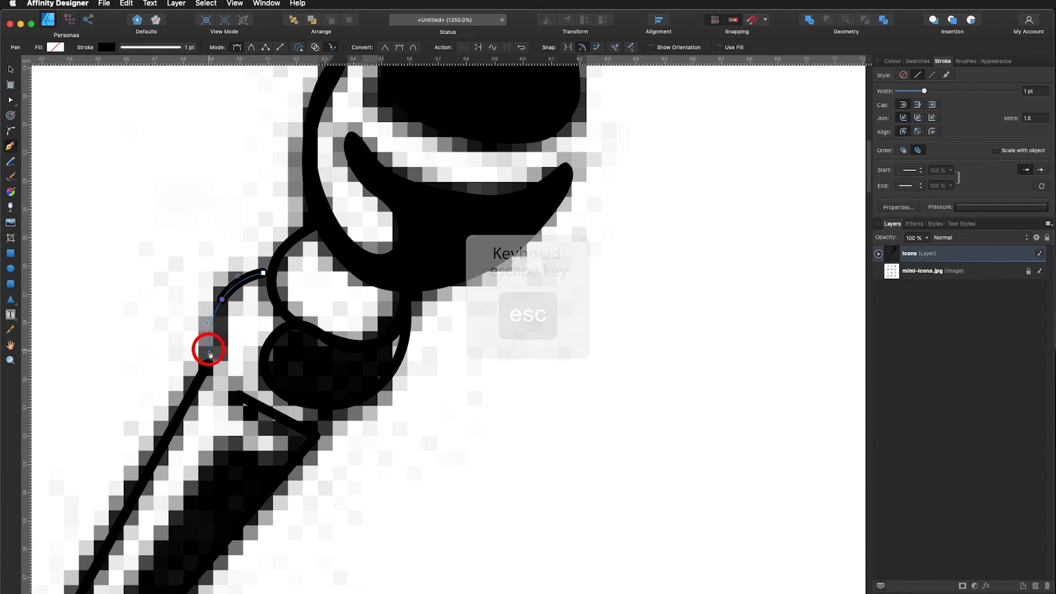
{"action": "key", "text": "a"}
{"action": "left_click", "coordinate": [230, 293]}
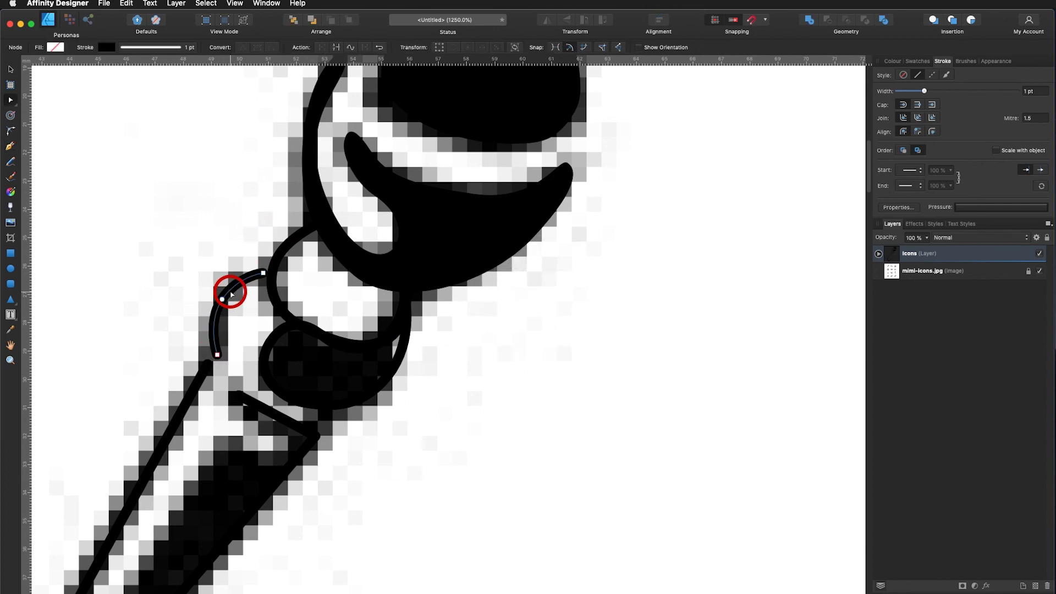
{"action": "left_click", "coordinate": [207, 369]}
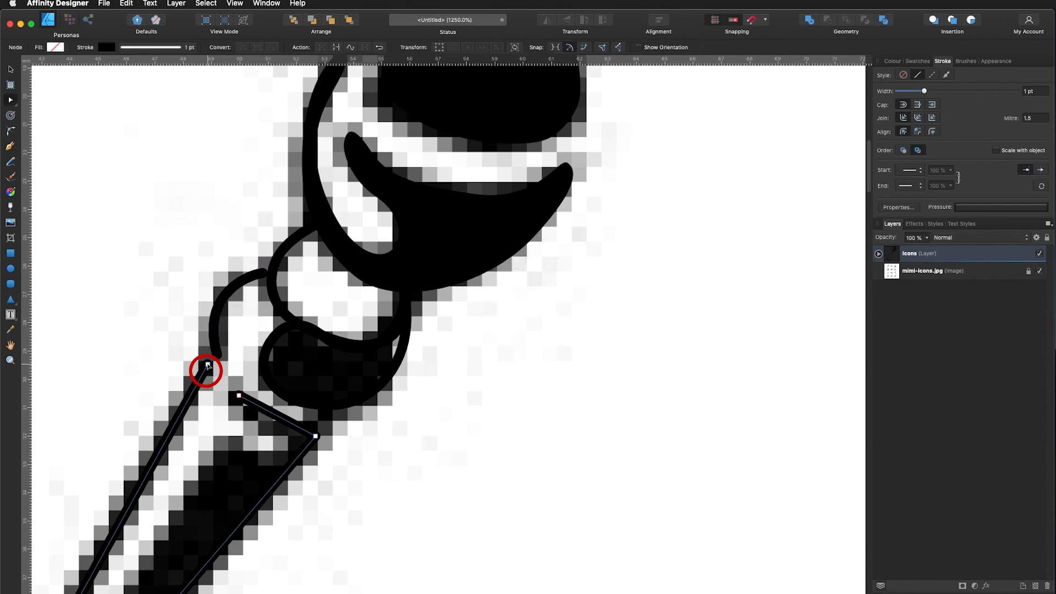